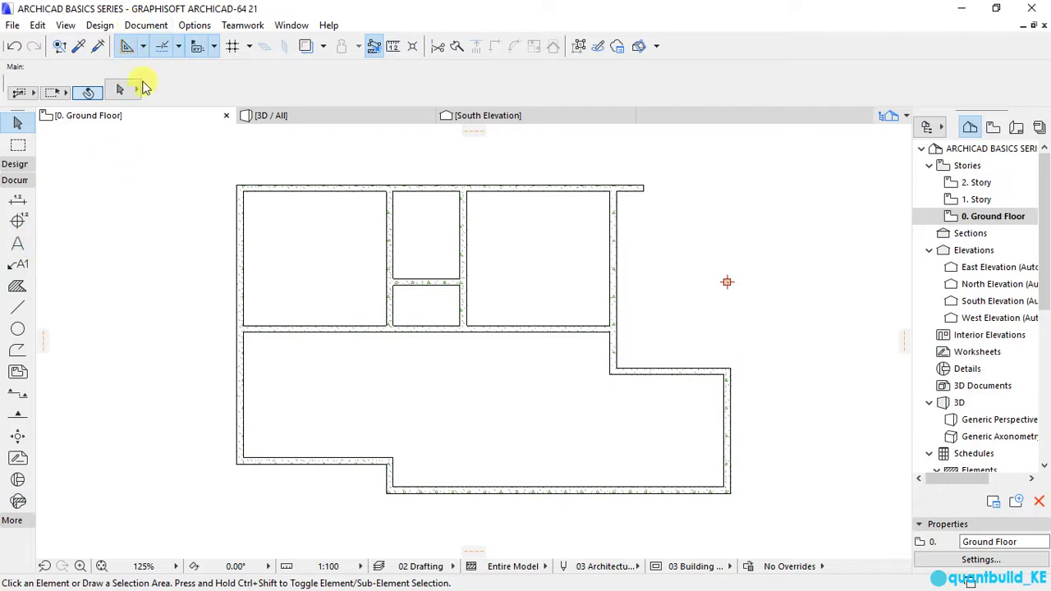
Activate the Text tool from Document > Documenting Tools.
click(145, 25)
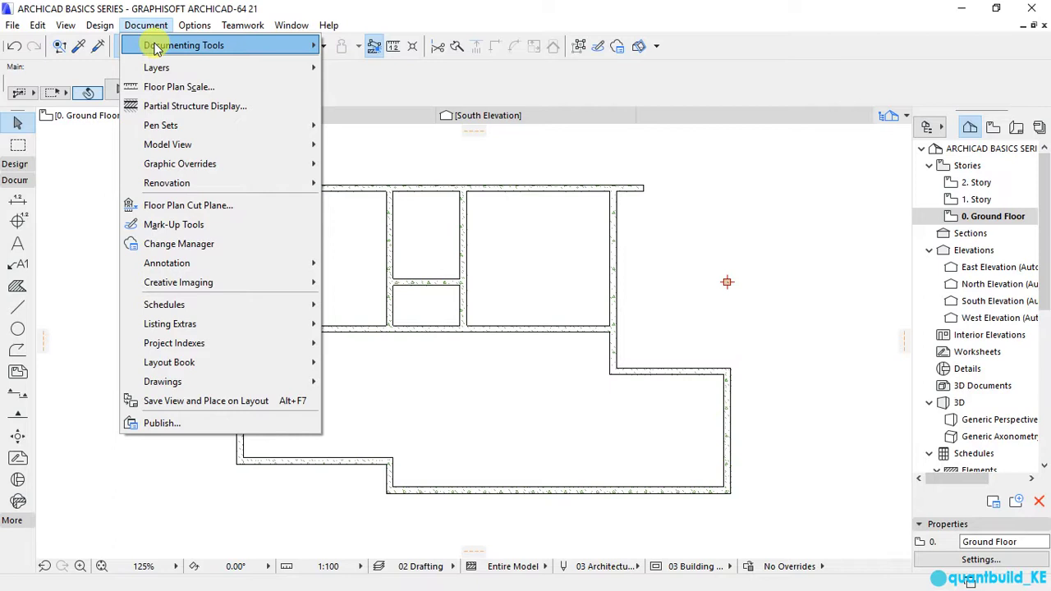
mouse_move(156, 43)
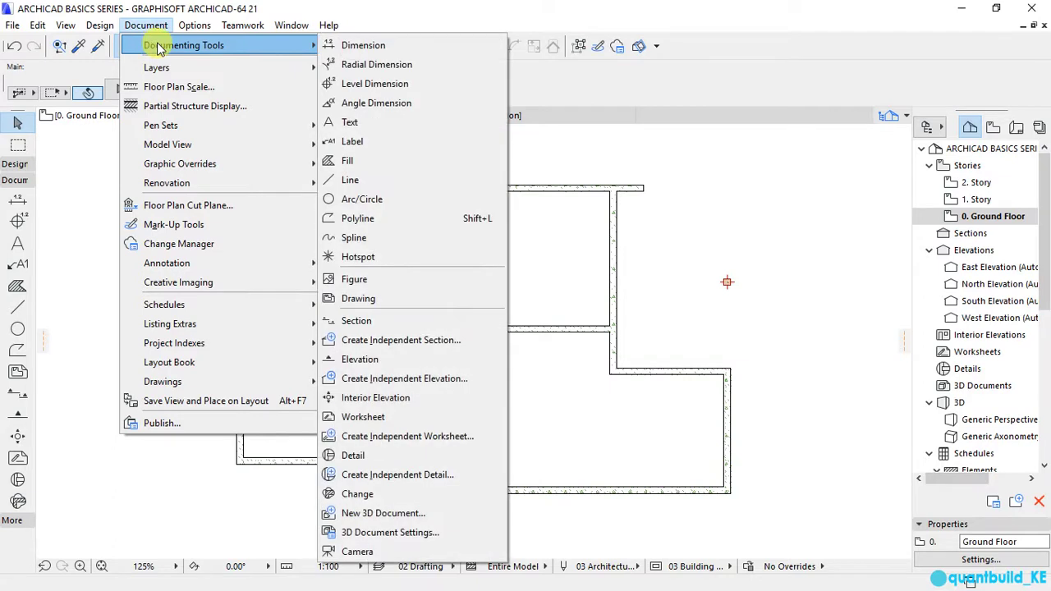
click(351, 122)
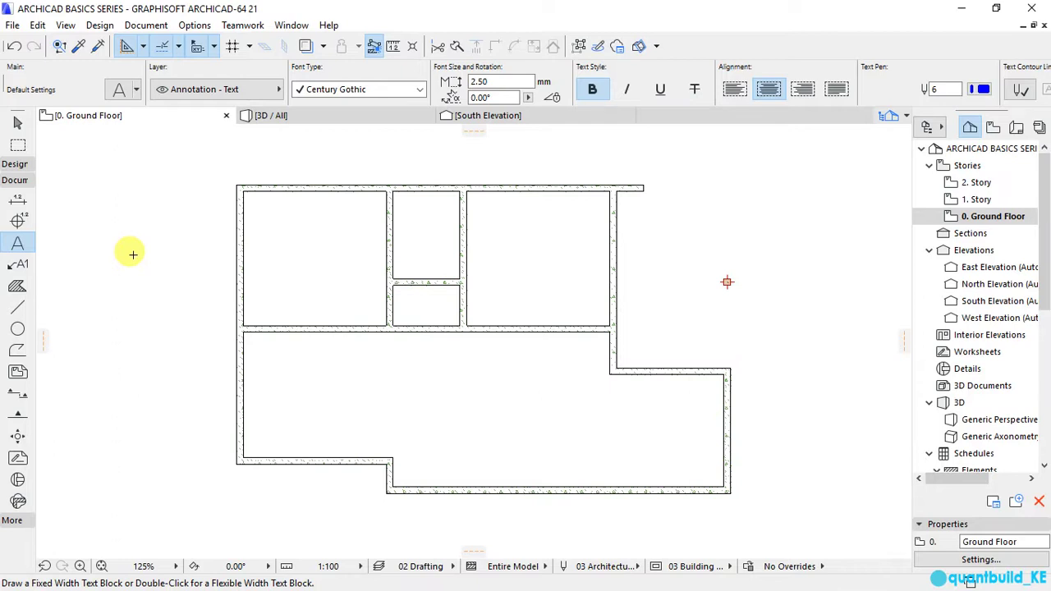
Change the default text font from Century Gothic to Arial Unicode MS.
double_click(16, 246)
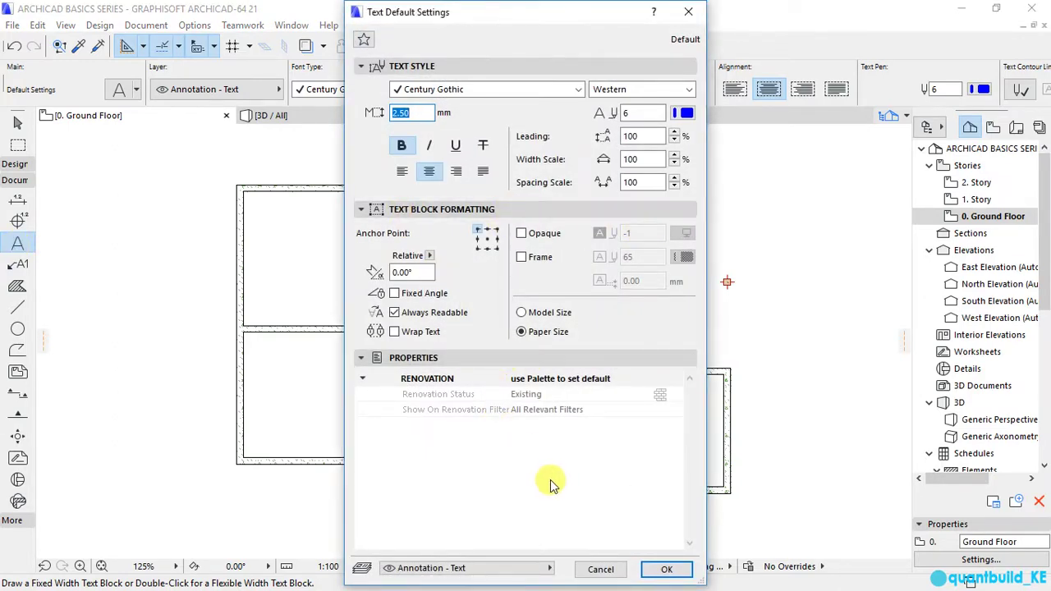
click(690, 11)
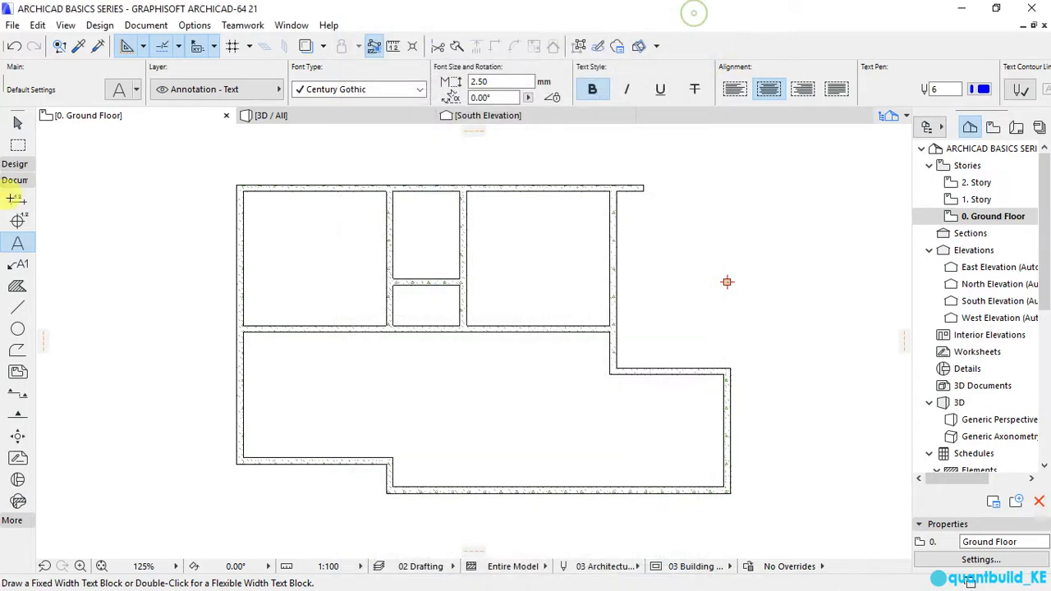
double_click(17, 242)
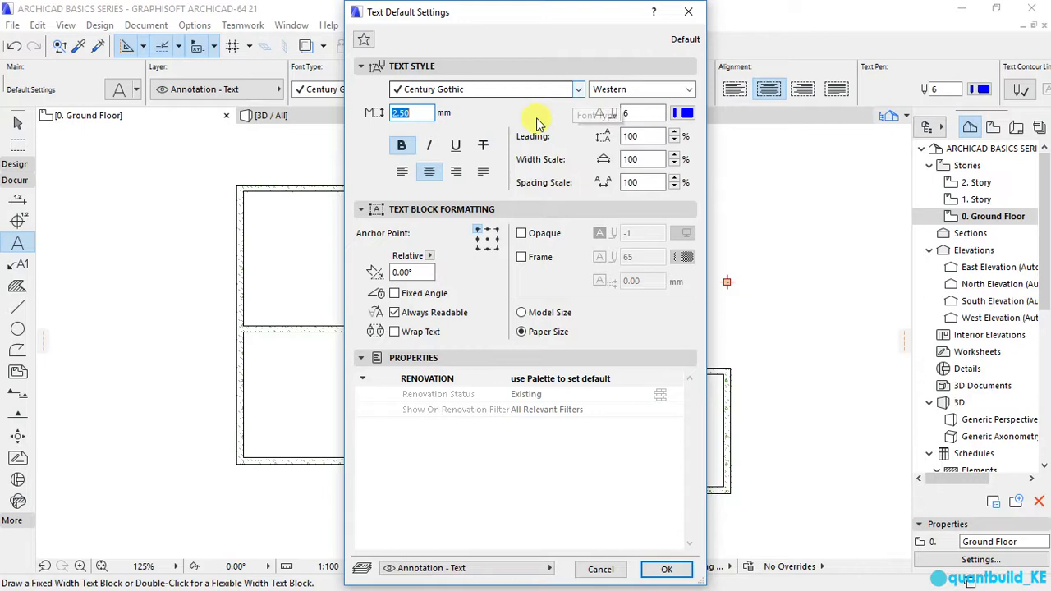
click(577, 90)
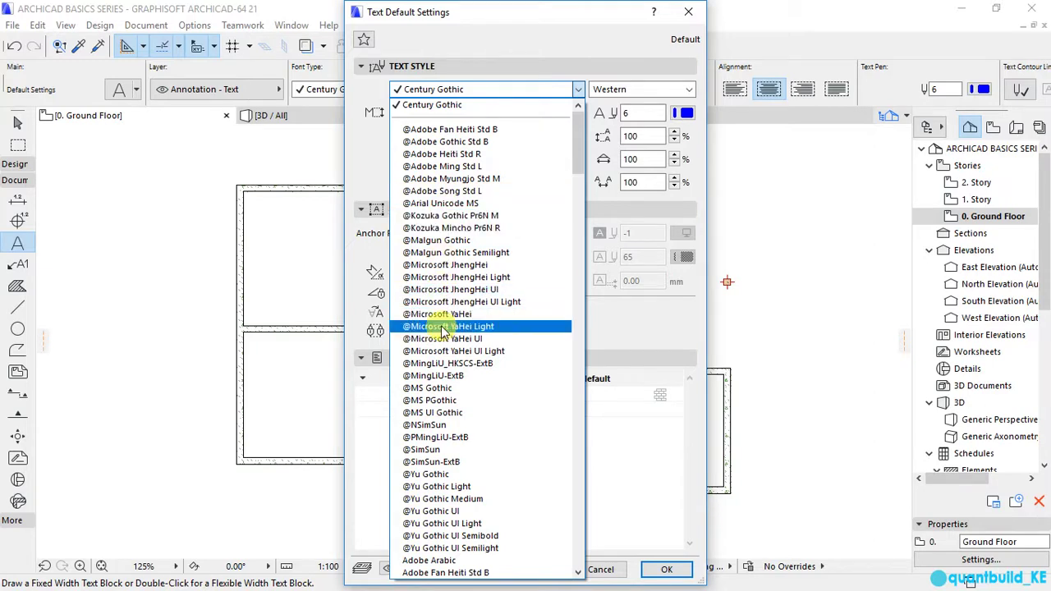
scroll(439, 328, down, 7)
scroll(442, 331, down, 6)
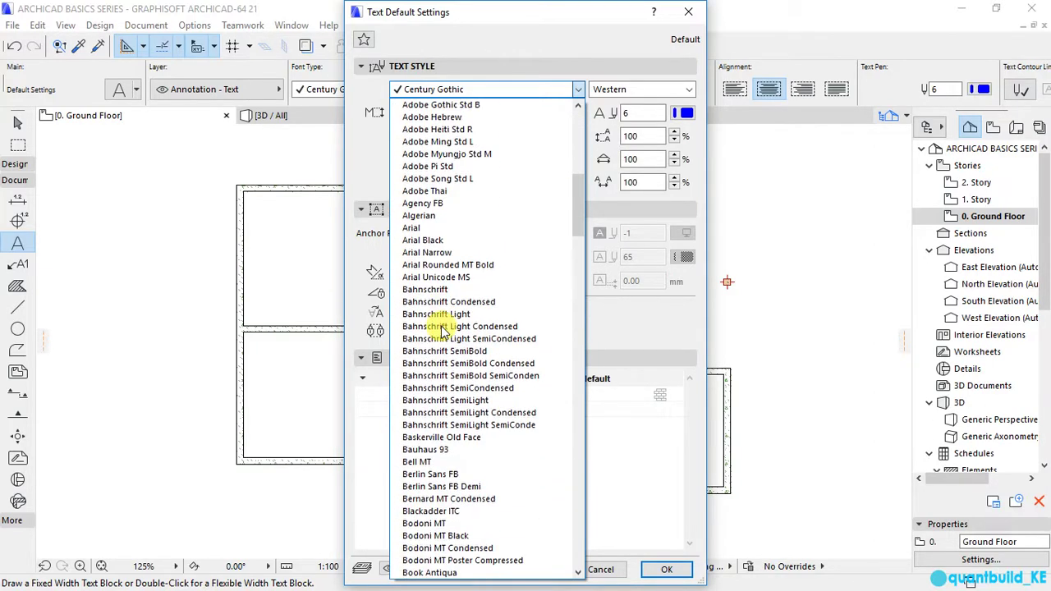
click(424, 278)
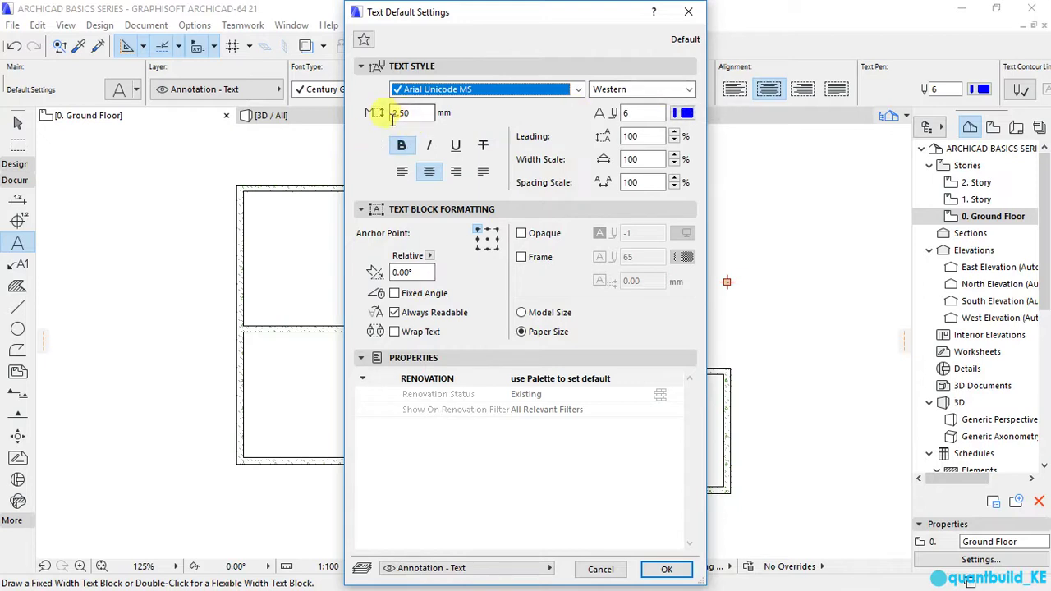
Set the default text size to 3.00 mm with bold on, and confirm the settings.
double_click(416, 113)
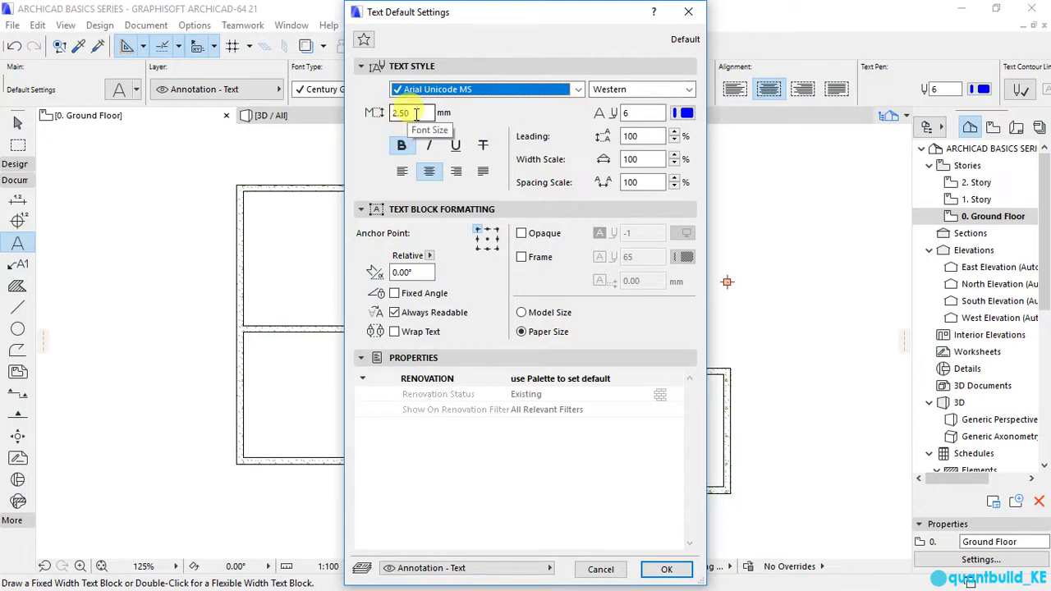
click(417, 113)
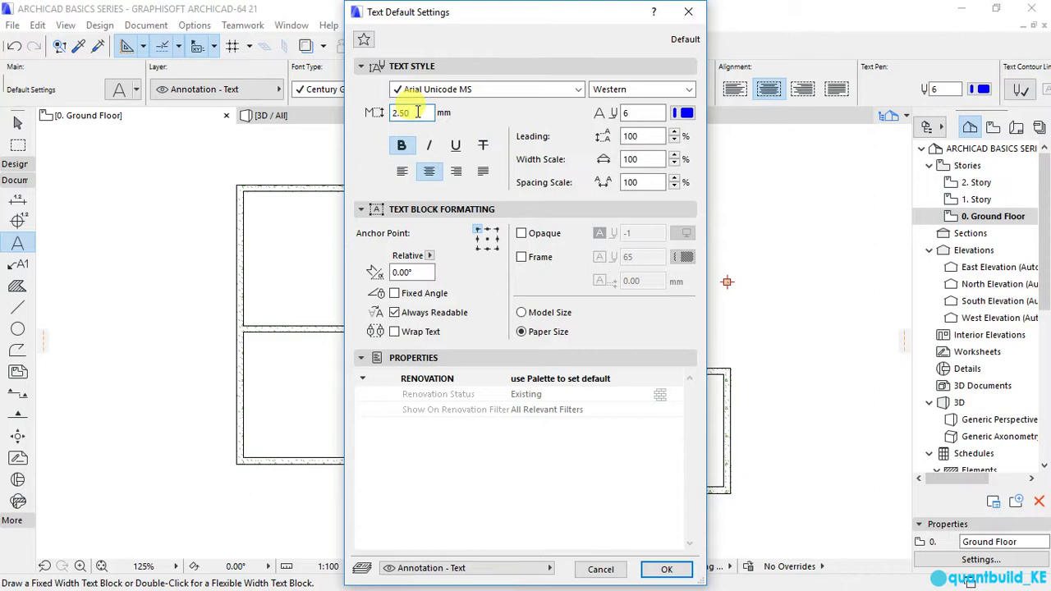
double_click(403, 112)
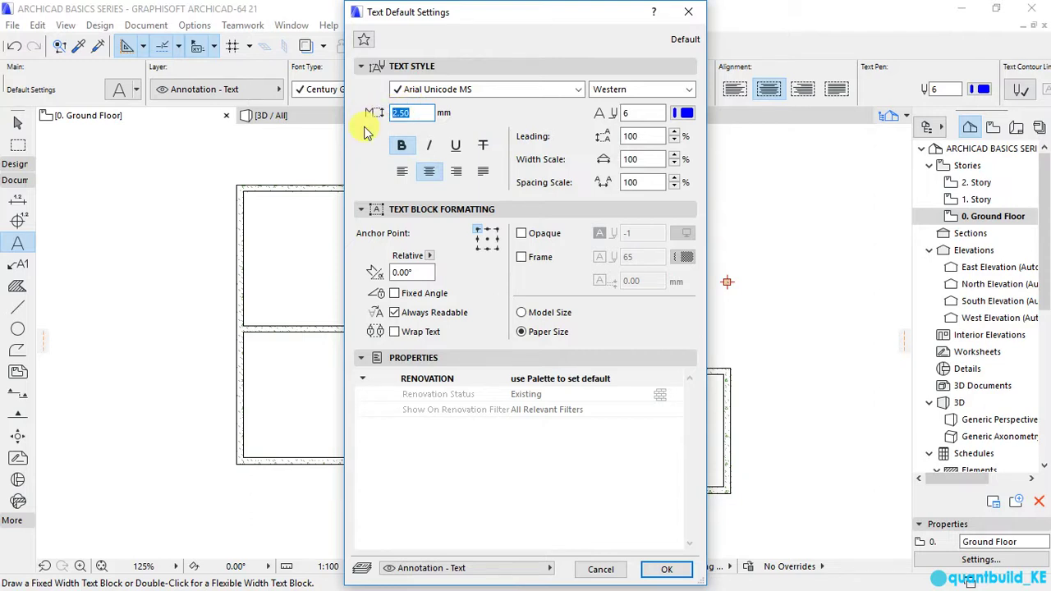
text(3.00)
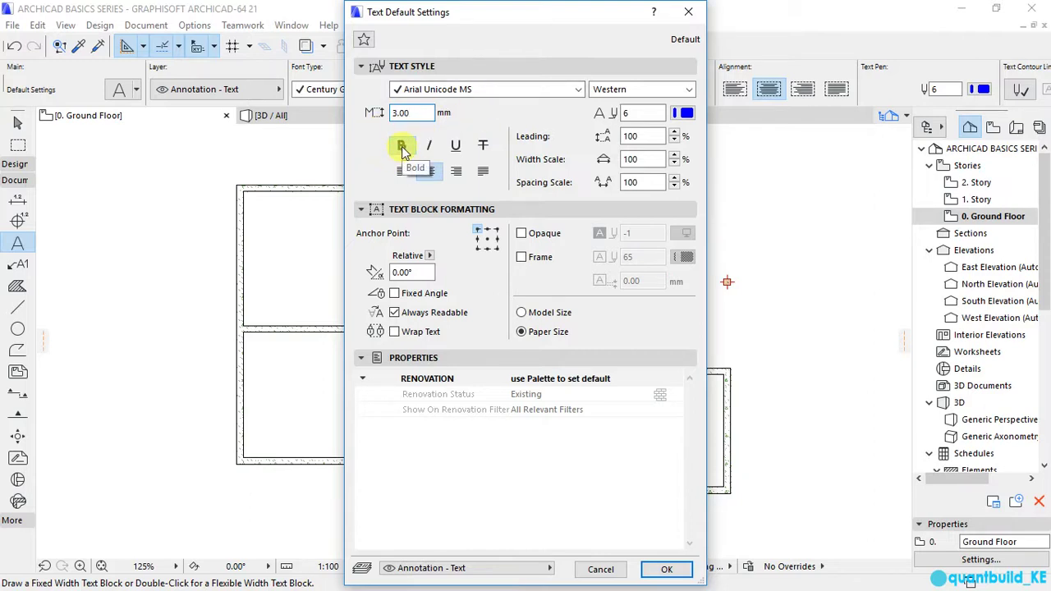
click(401, 147)
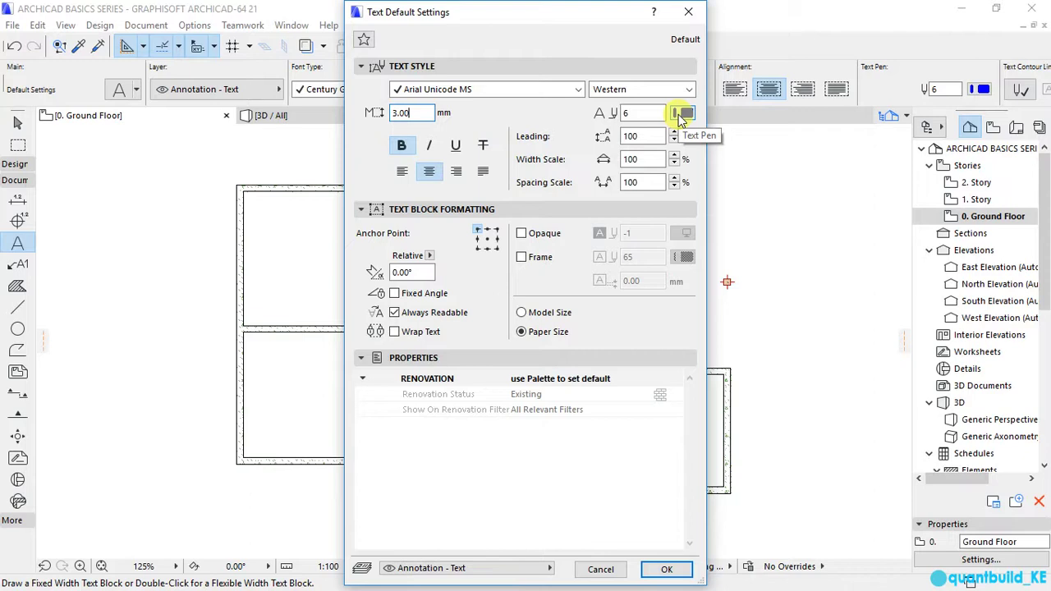
click(681, 115)
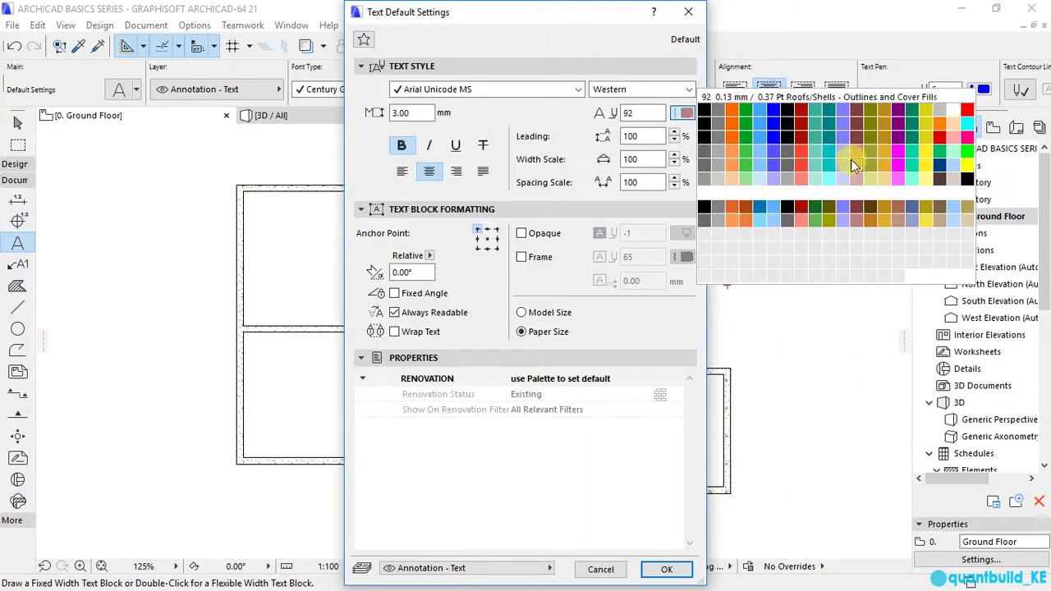
click(662, 571)
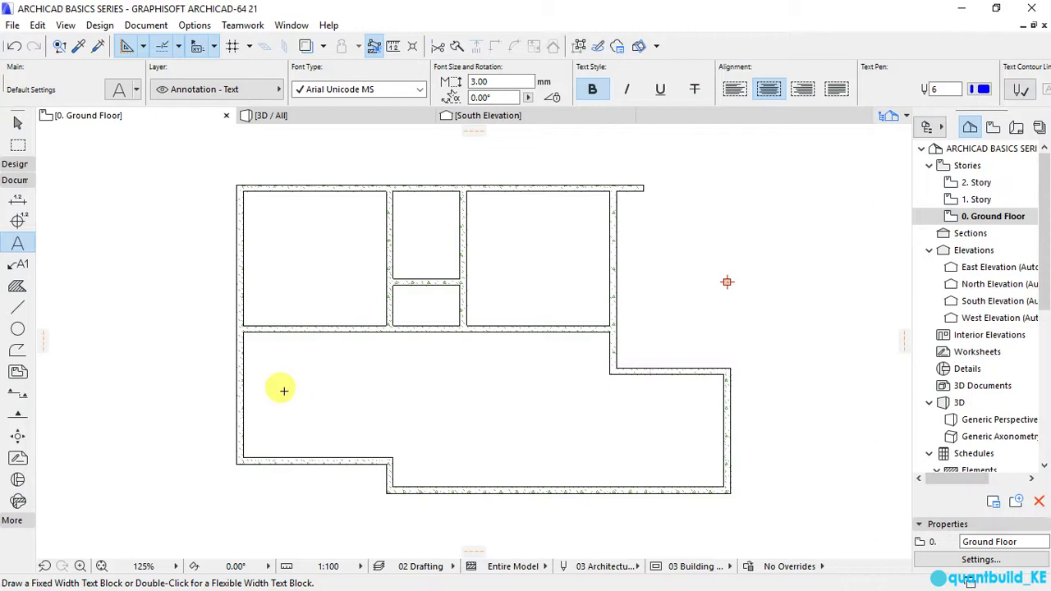
Place LOUNGE and DINNING labels side by side in the lower room.
click(278, 381)
click(279, 386)
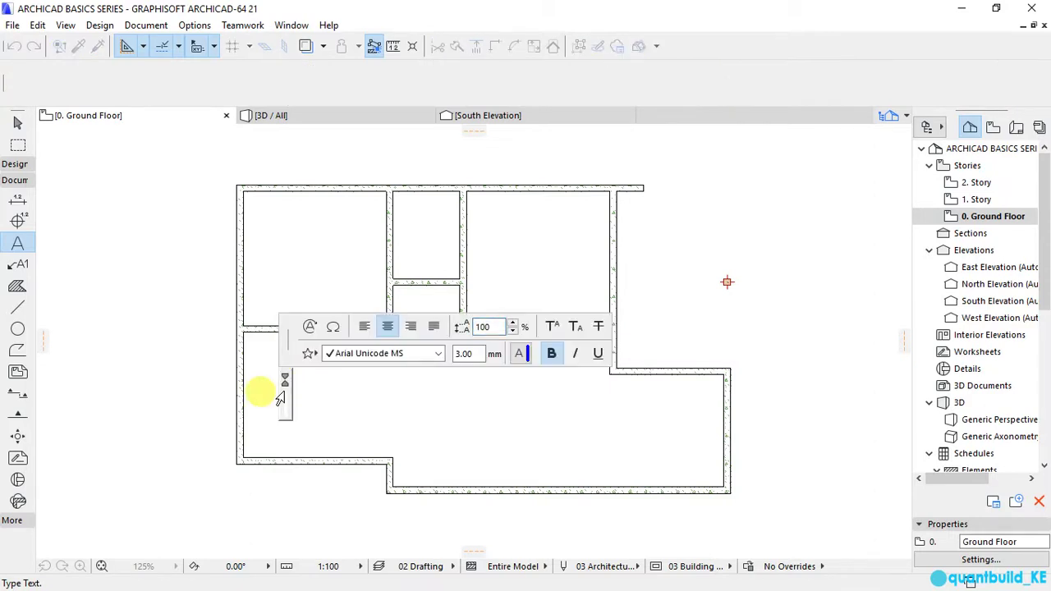
text(LO)
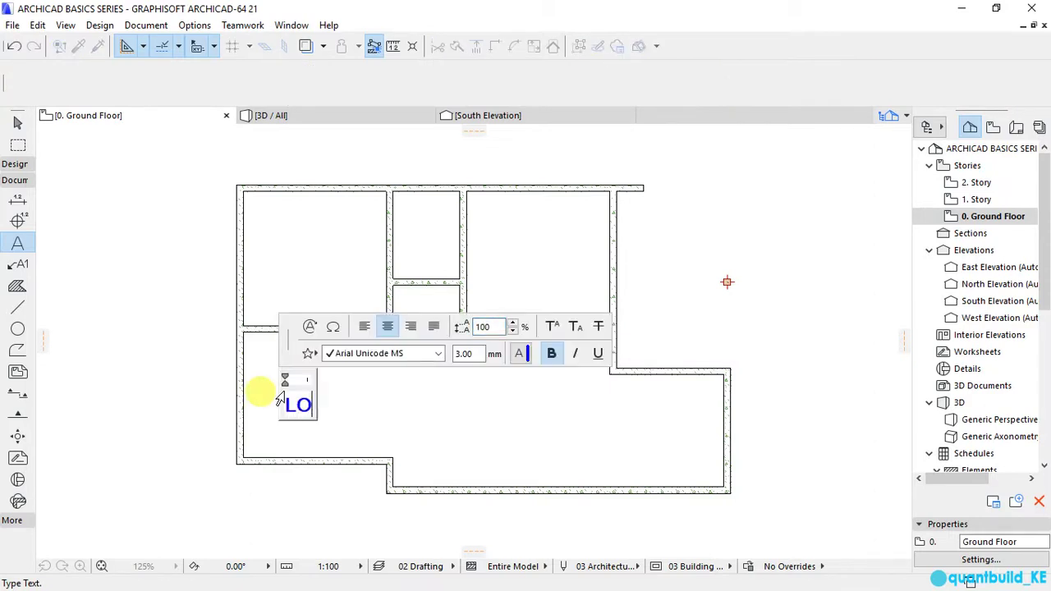
text(UNGE)
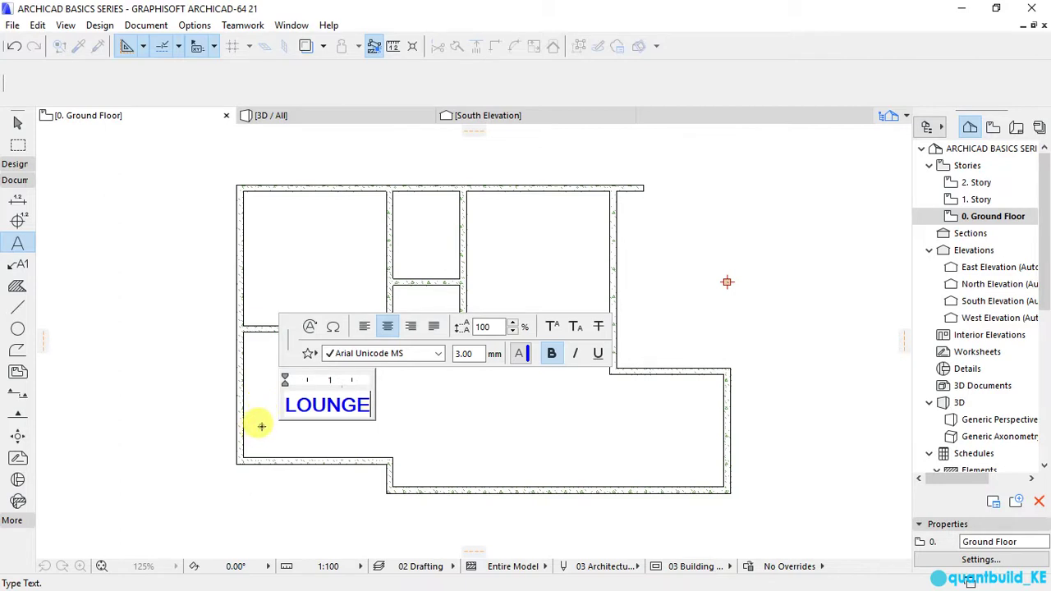
click(261, 425)
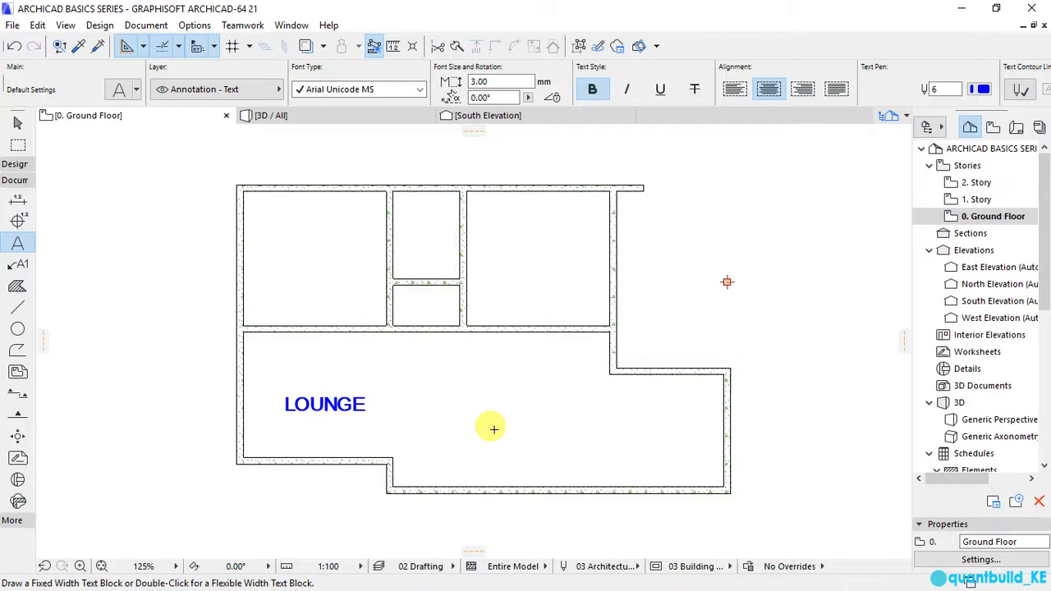
click(493, 429)
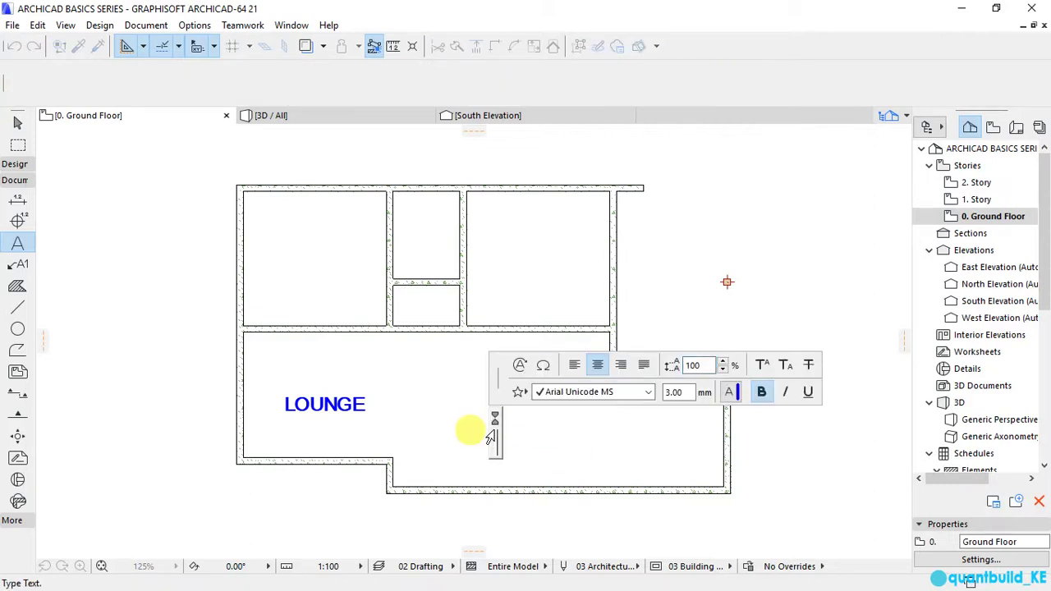
text(DINNING)
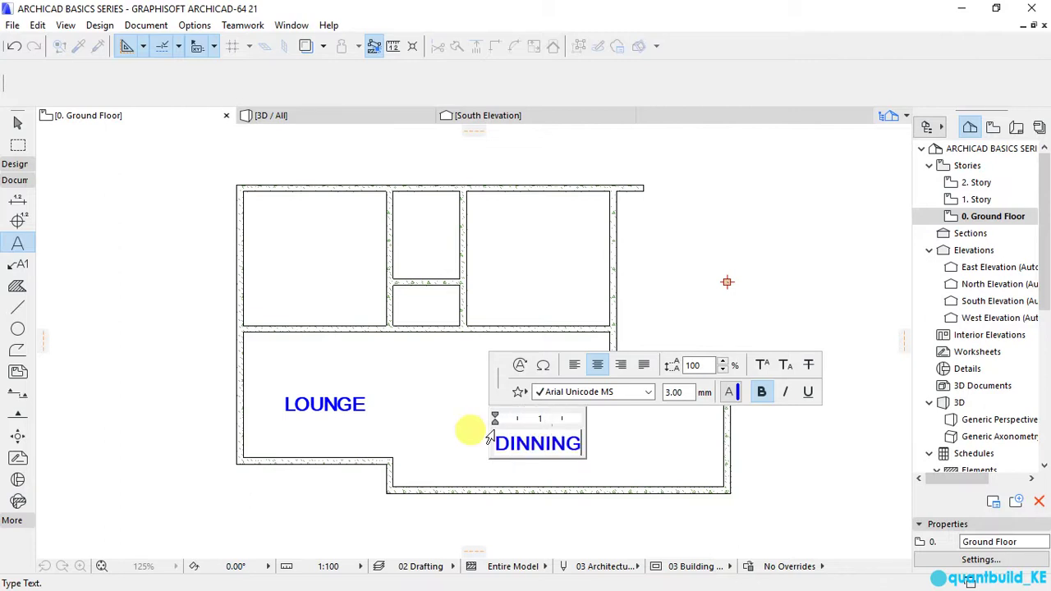
click(435, 431)
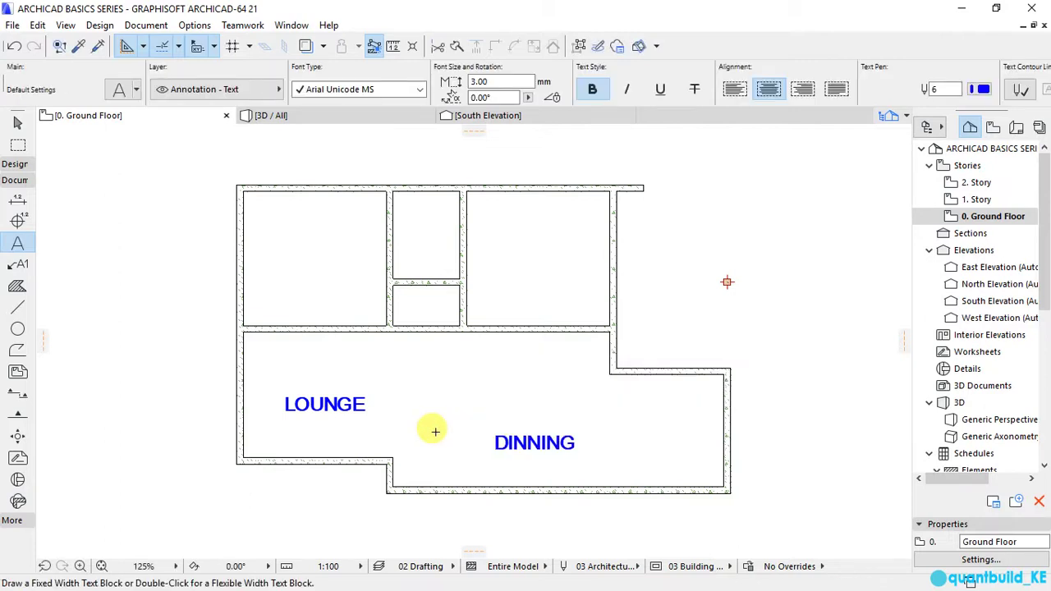
Add a KITCHEN label at the right end of the lower room.
scroll(717, 460, up, 4)
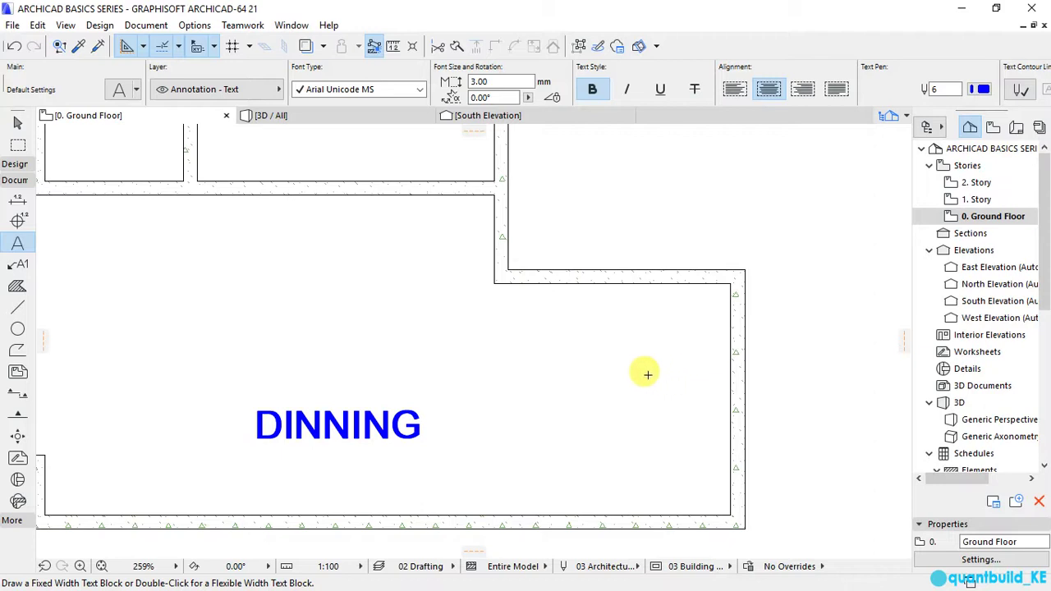
double_click(647, 370)
text(KI)
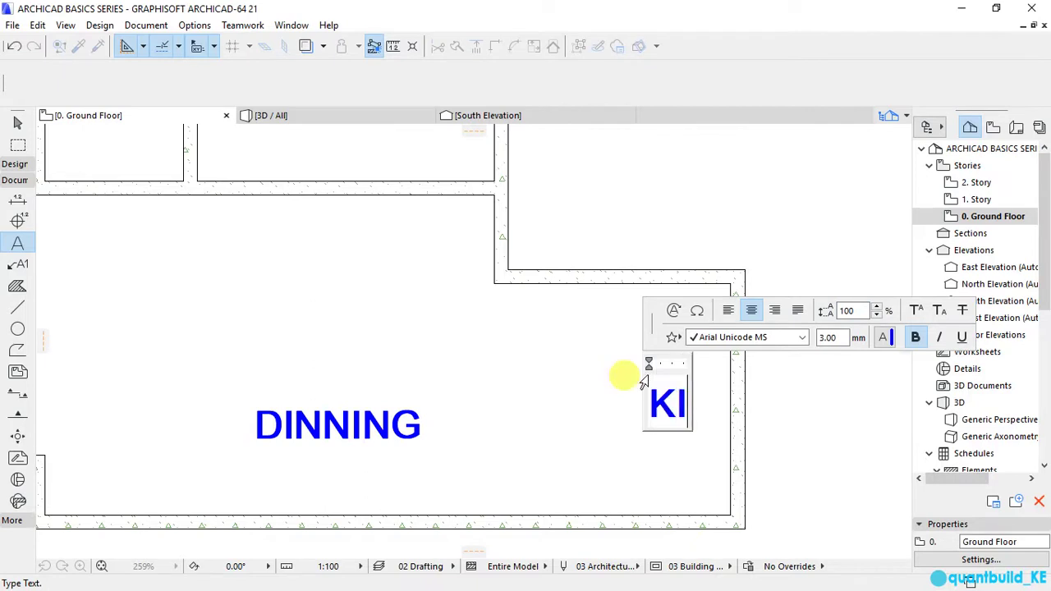
text(TCHEN)
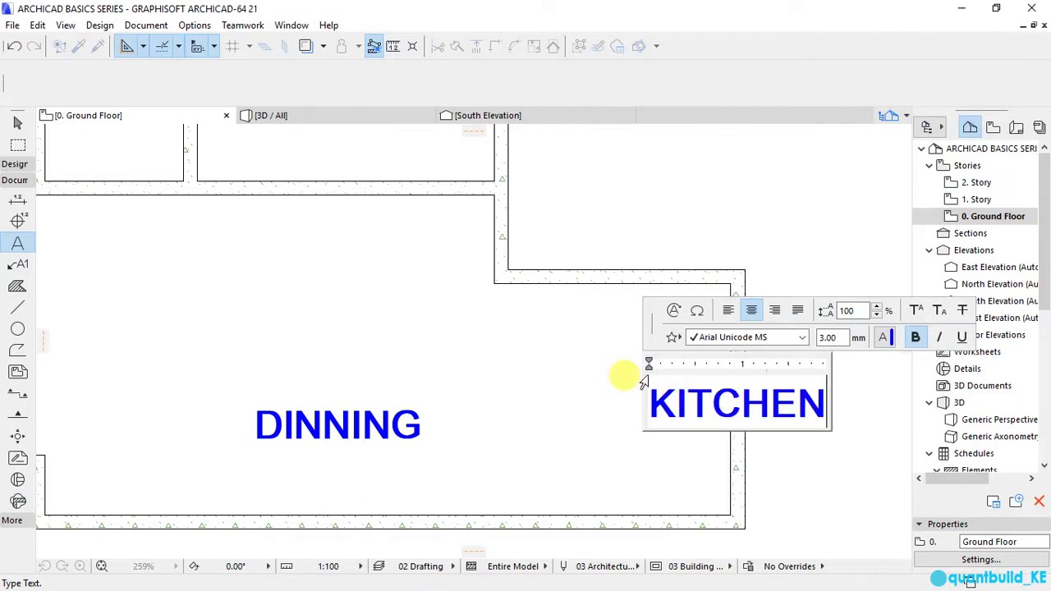
click(600, 395)
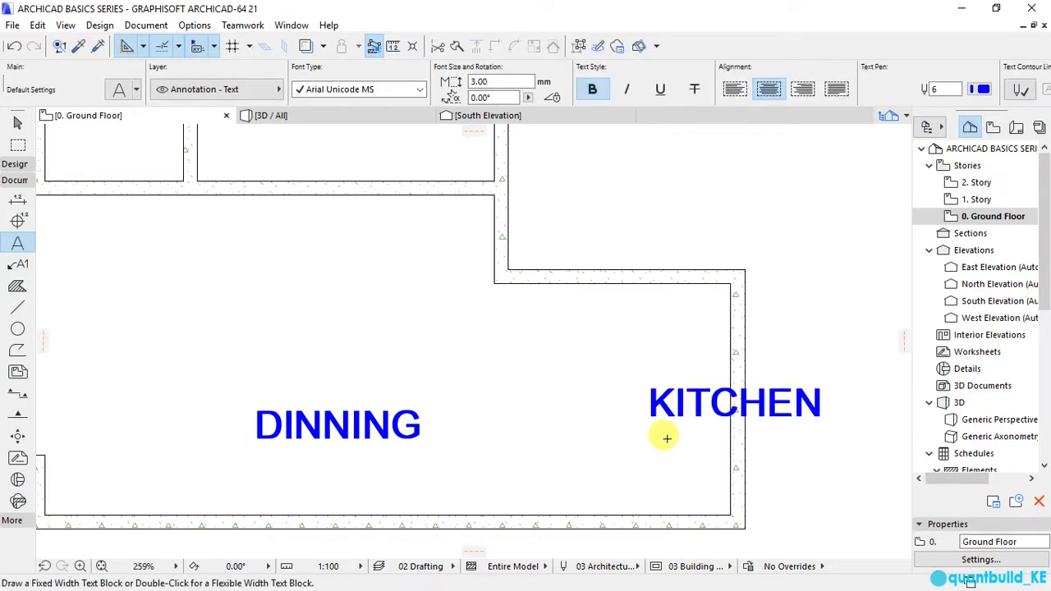
scroll(669, 437, down, 3)
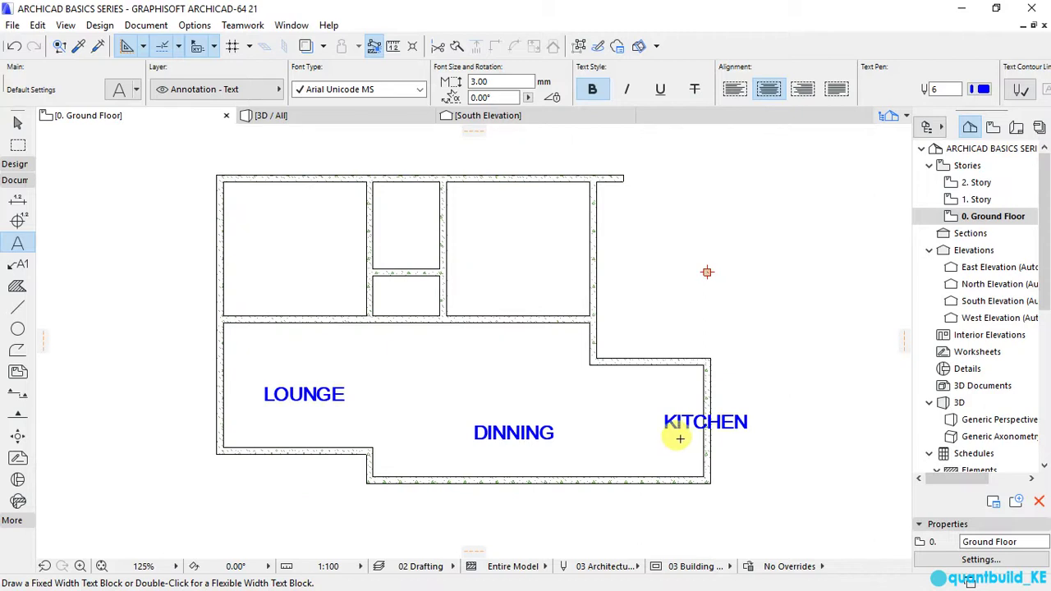
Drag the KITCHEN label left, using its right end as reference, so it clears the wall.
scroll(698, 433, up, 1)
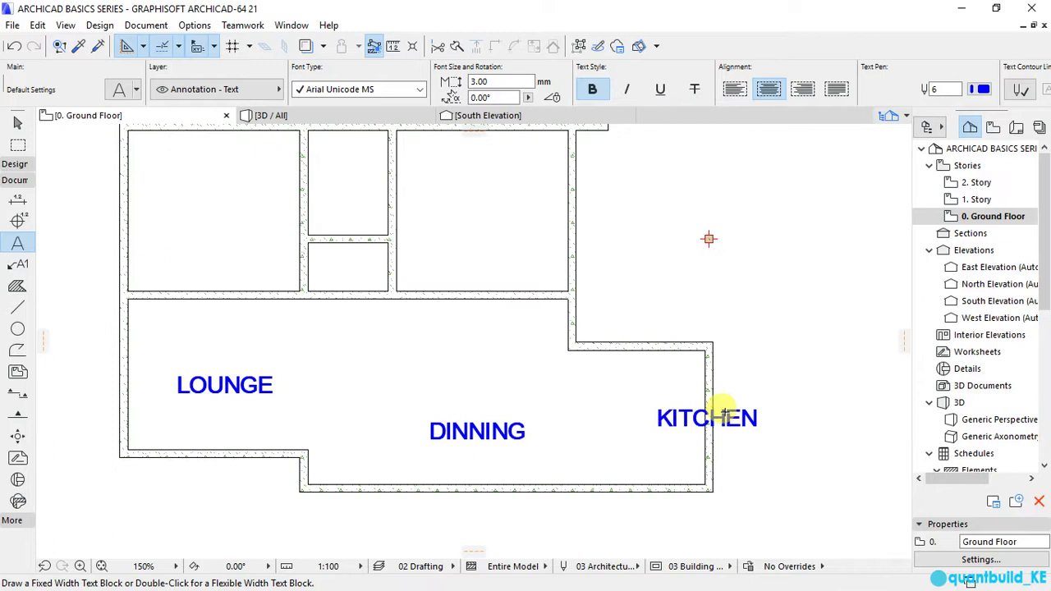
click(661, 417)
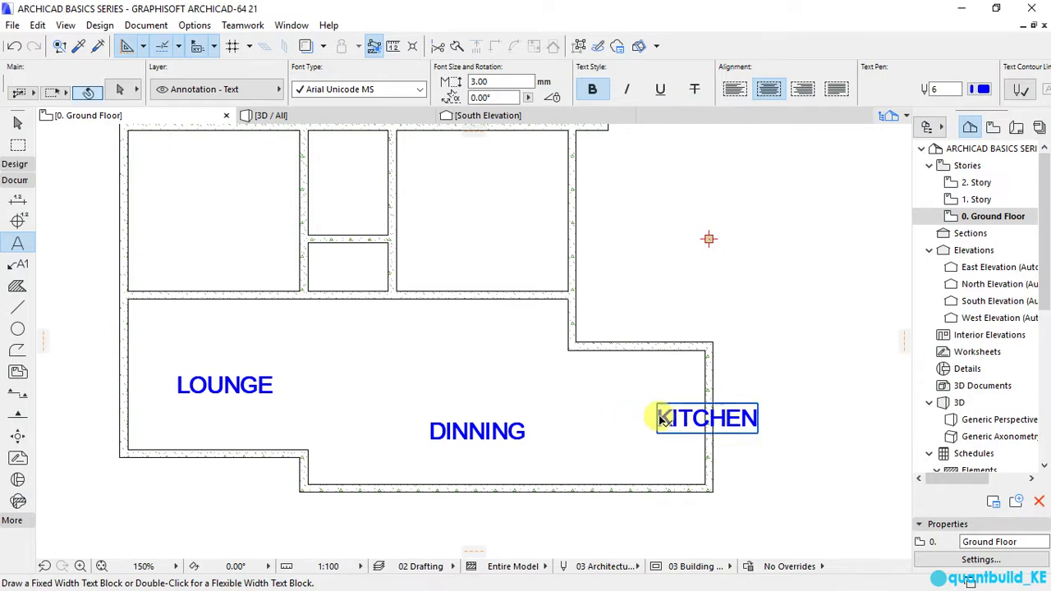
key(Escape)
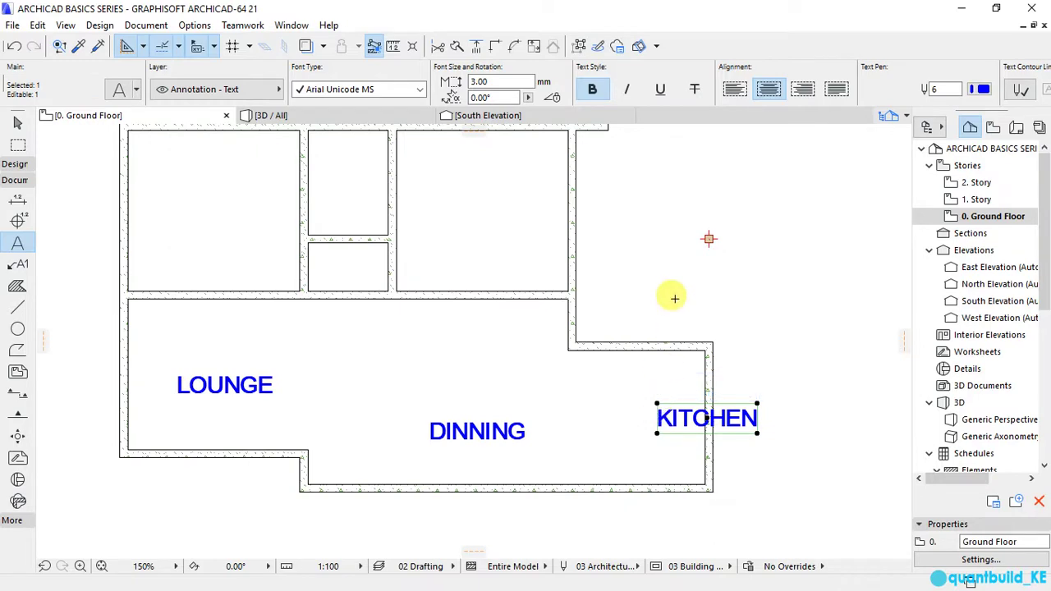
right_click(668, 201)
key(Escape)
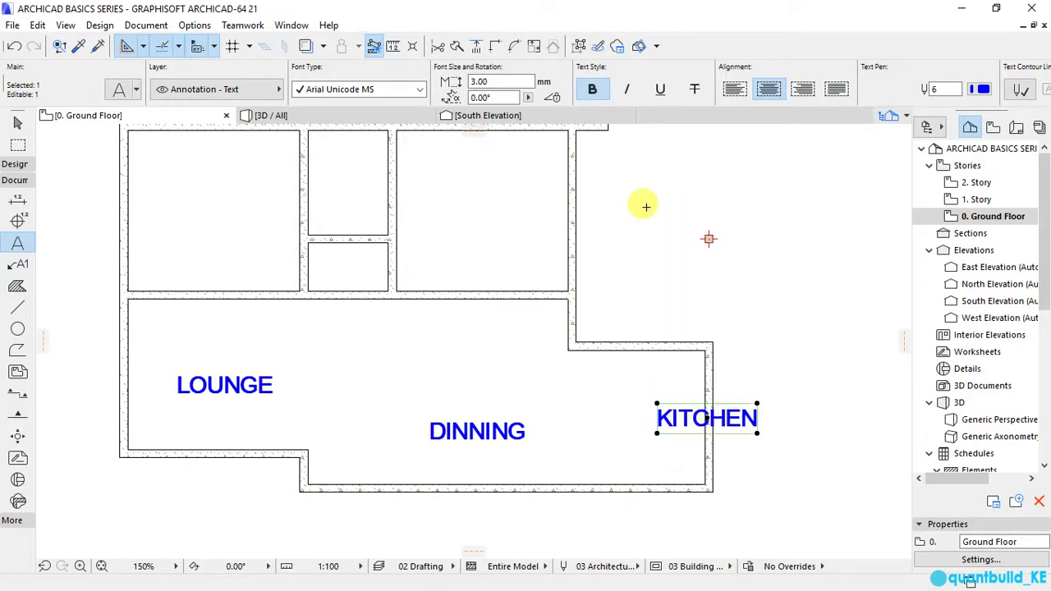
right_click(667, 178)
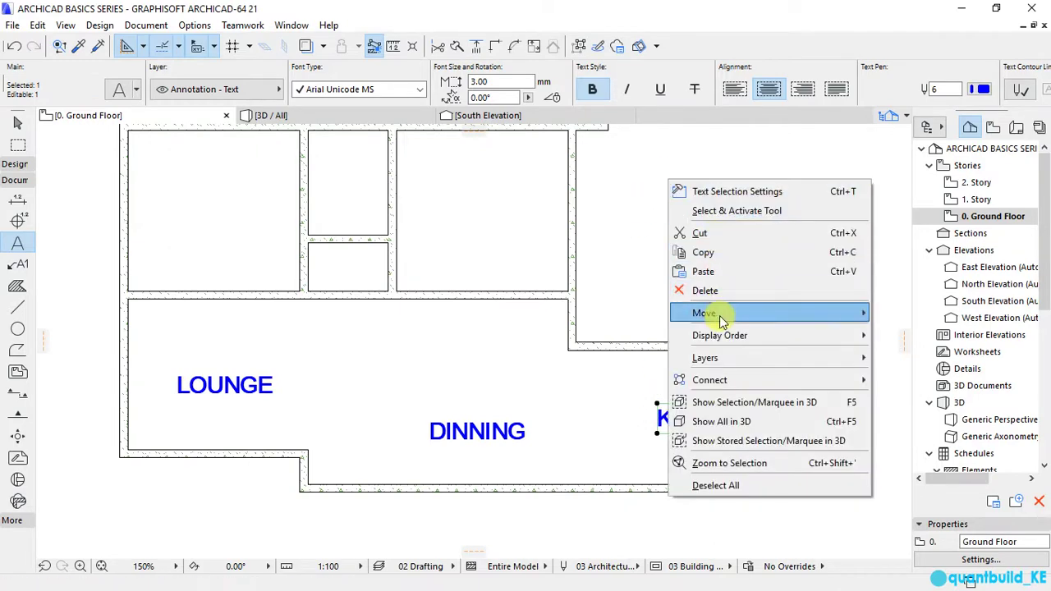
mouse_move(718, 315)
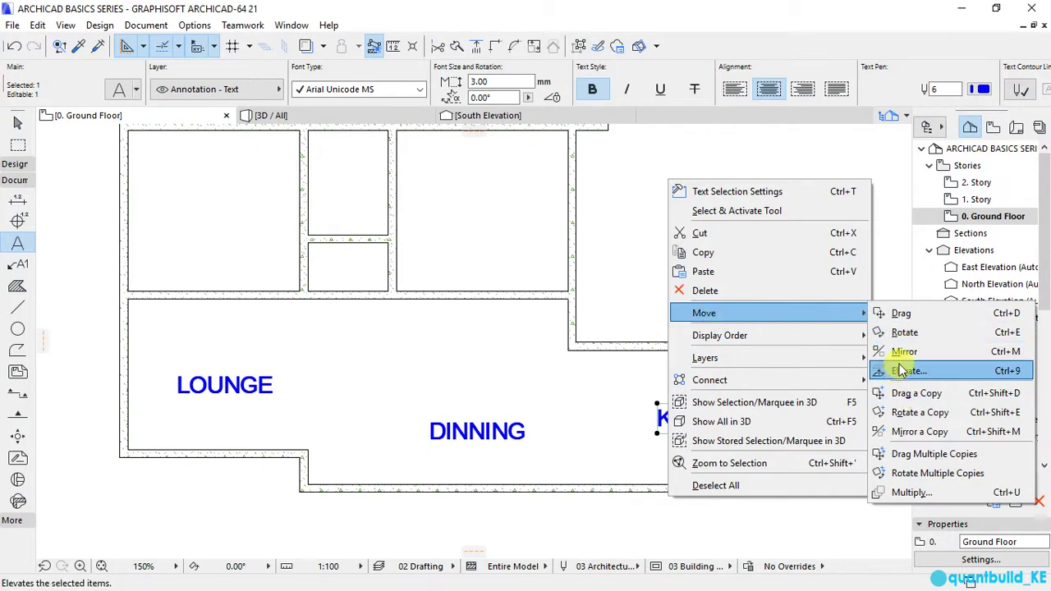
click(901, 314)
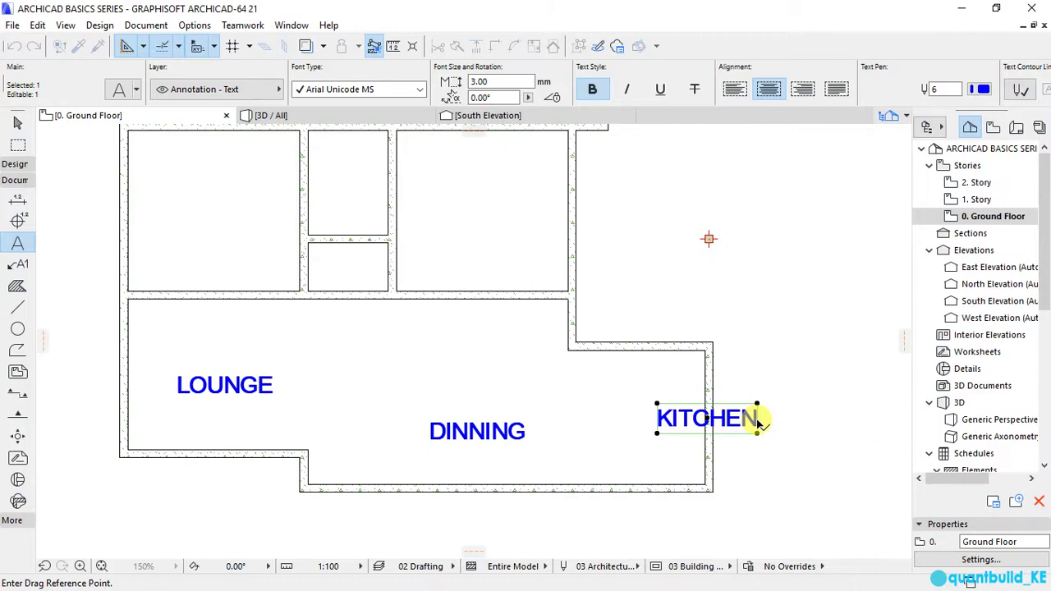
click(756, 418)
click(688, 417)
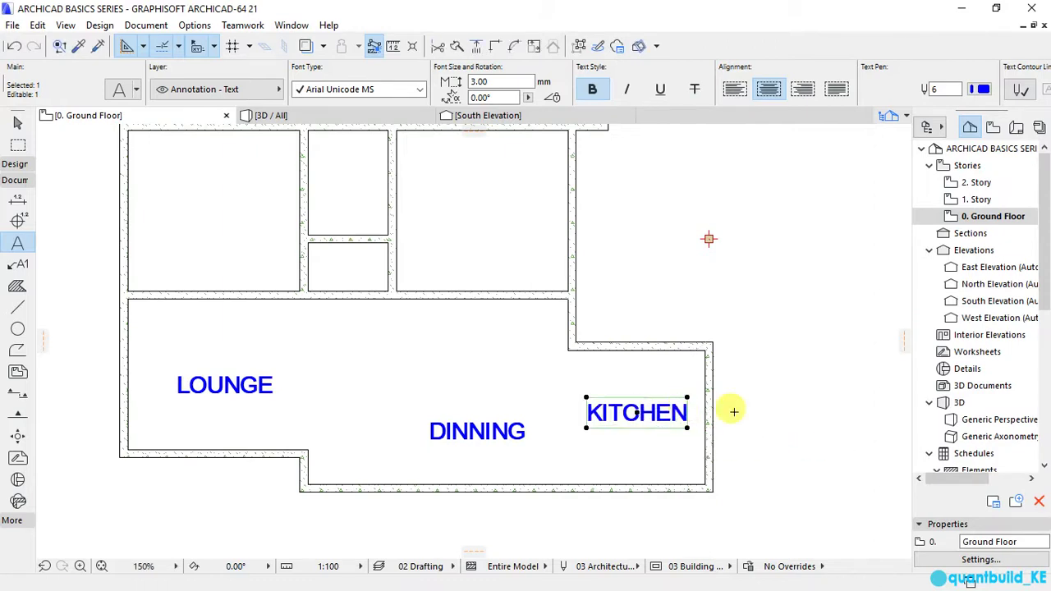
key(Escape)
scroll(645, 450, down, 3)
scroll(478, 298, up, 4)
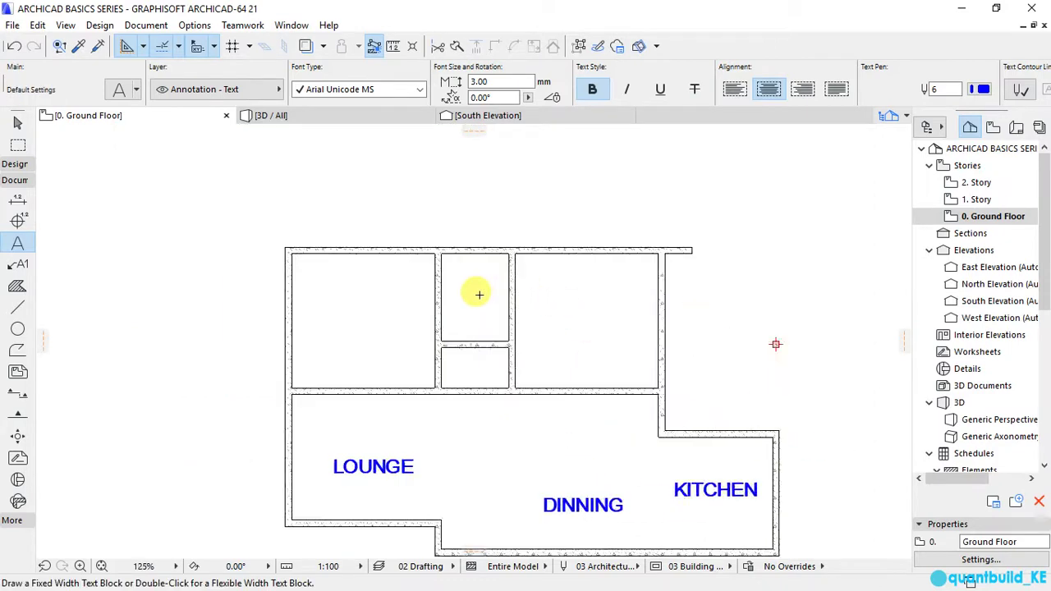
Label the upper-right and upper-left rooms BEDROOM.
click(589, 319)
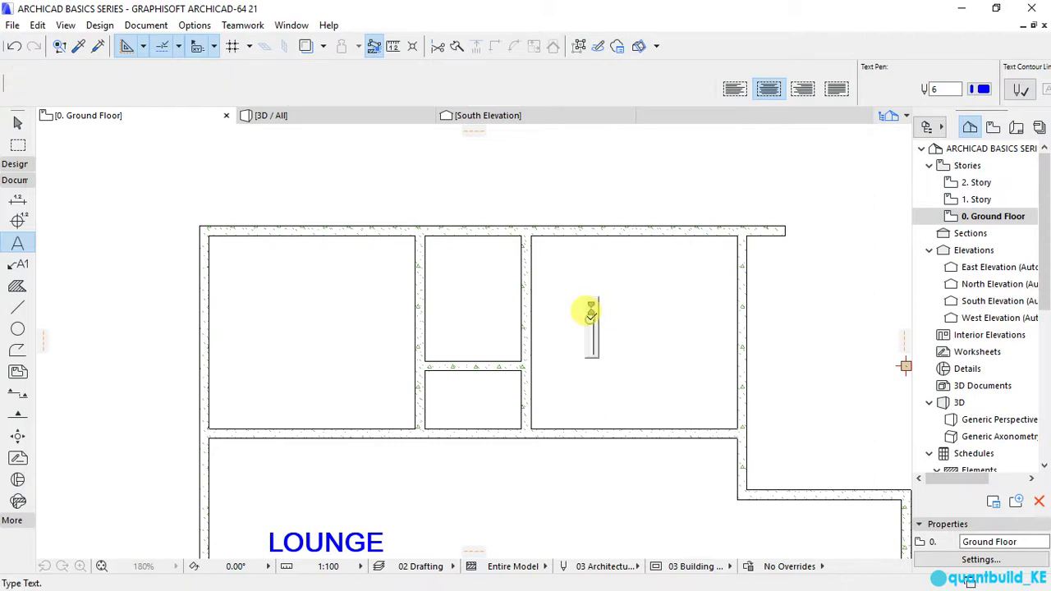
text(BEDROOM)
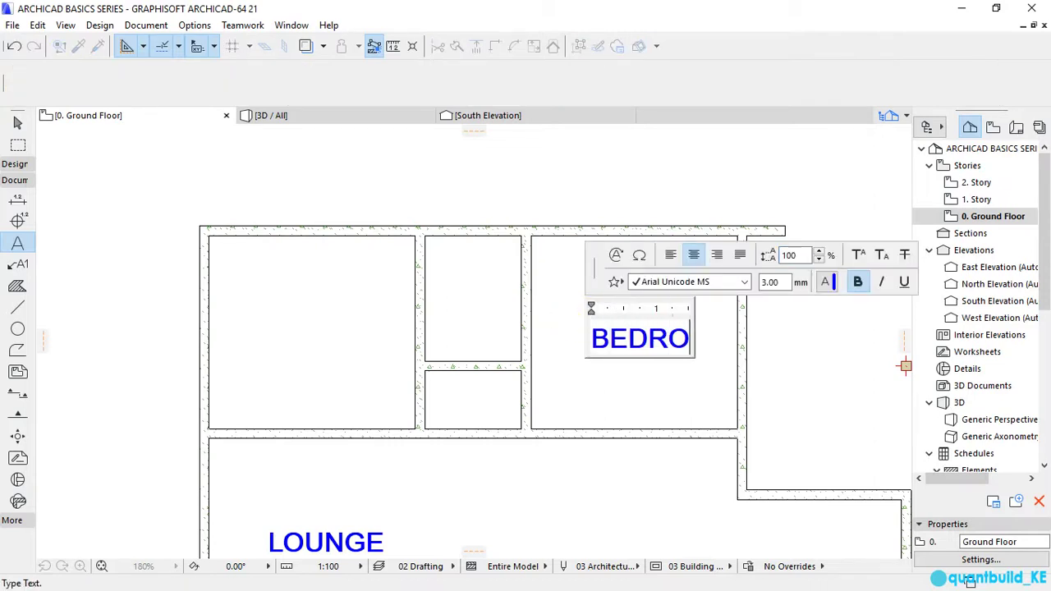
click(586, 367)
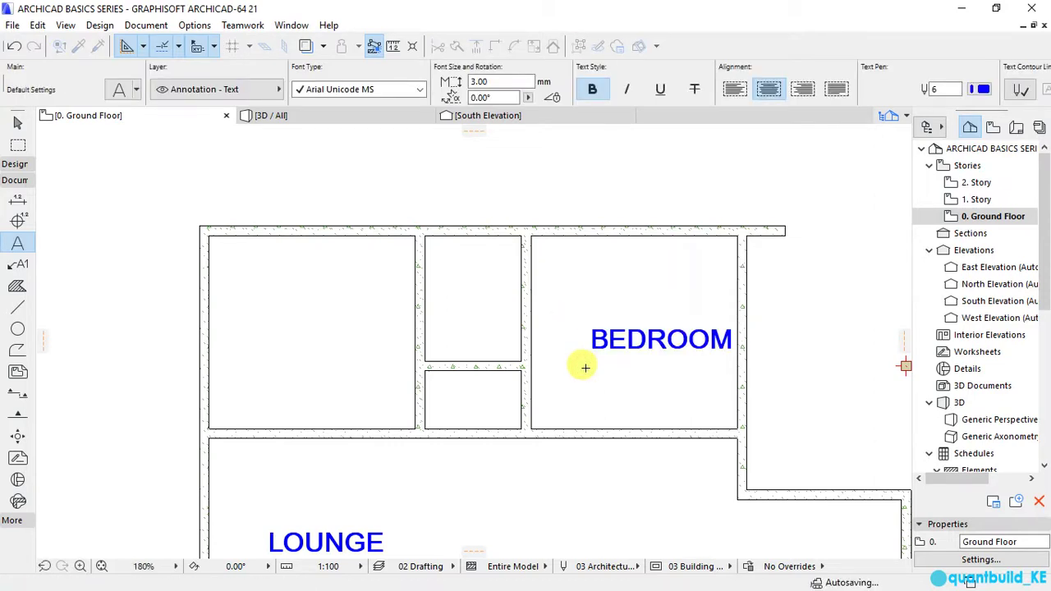
scroll(448, 295, down, 3)
double_click(331, 310)
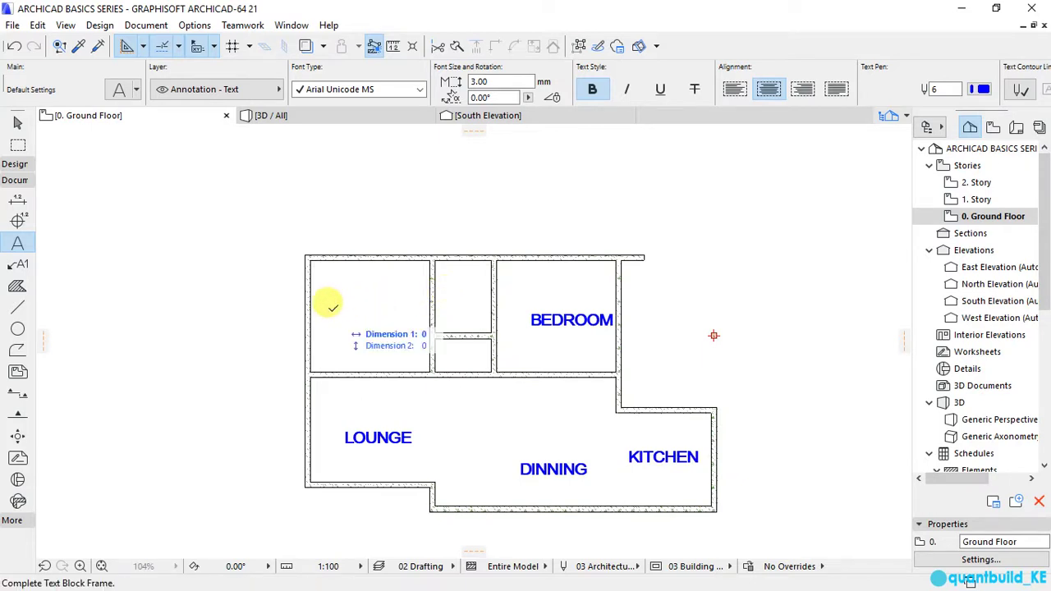
text(BEDROOM)
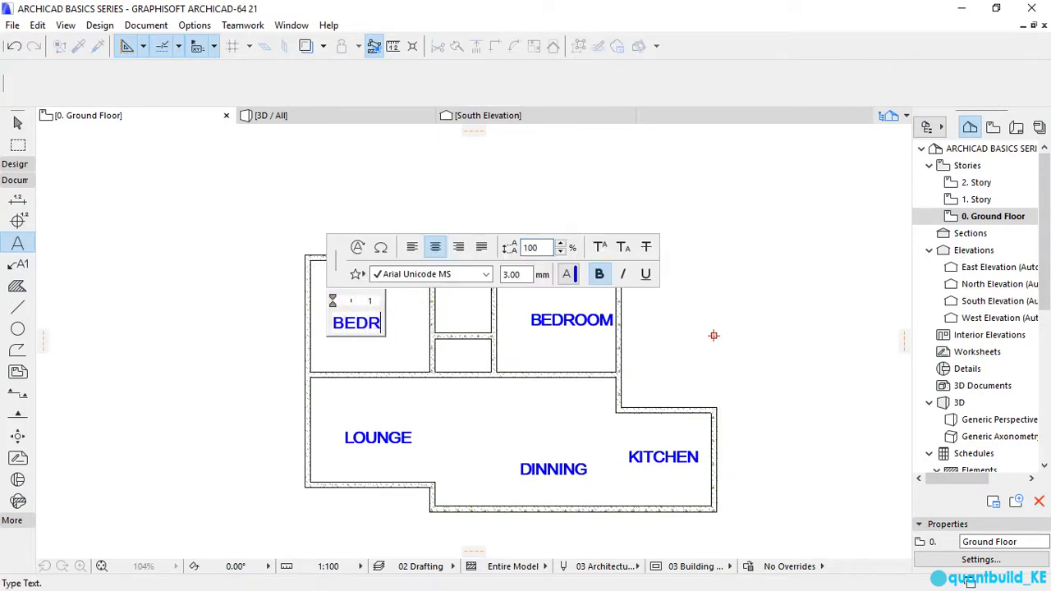
click(355, 344)
scroll(451, 284, up, 5)
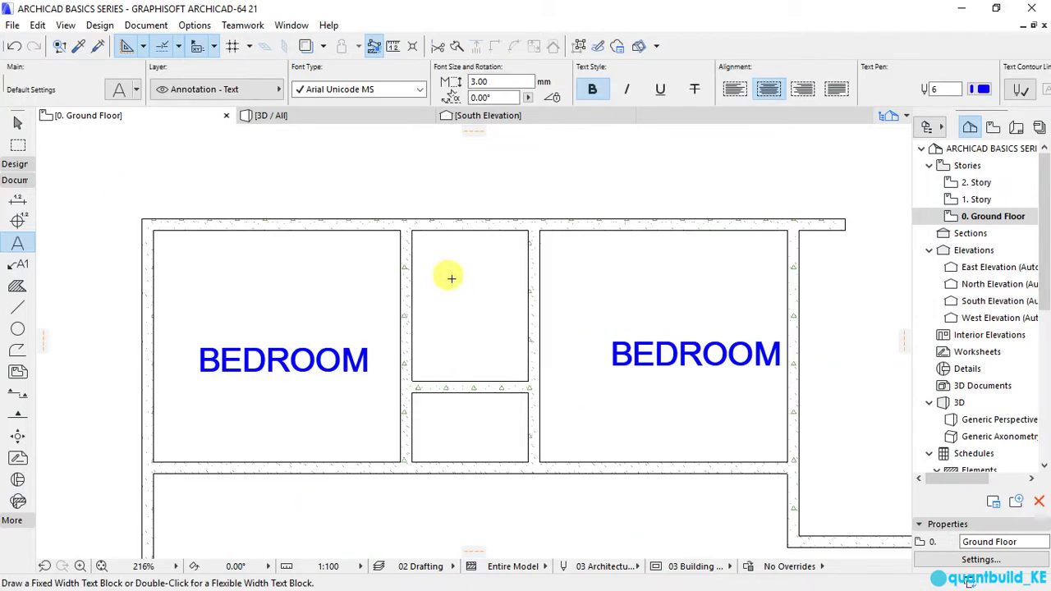
Label the narrow middle room SHR and view the whole plan.
click(451, 275)
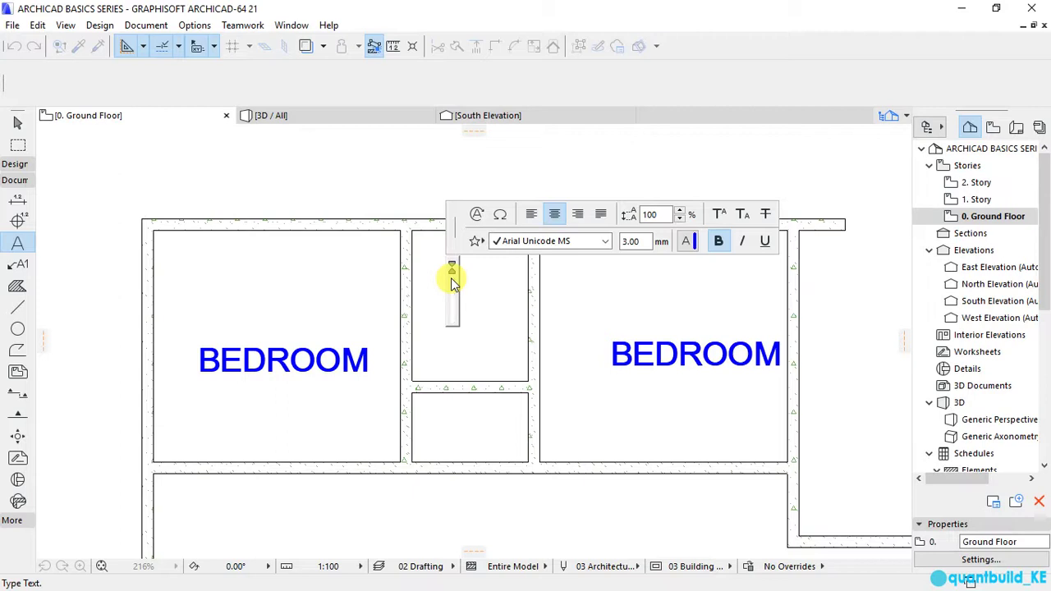
text(SHR)
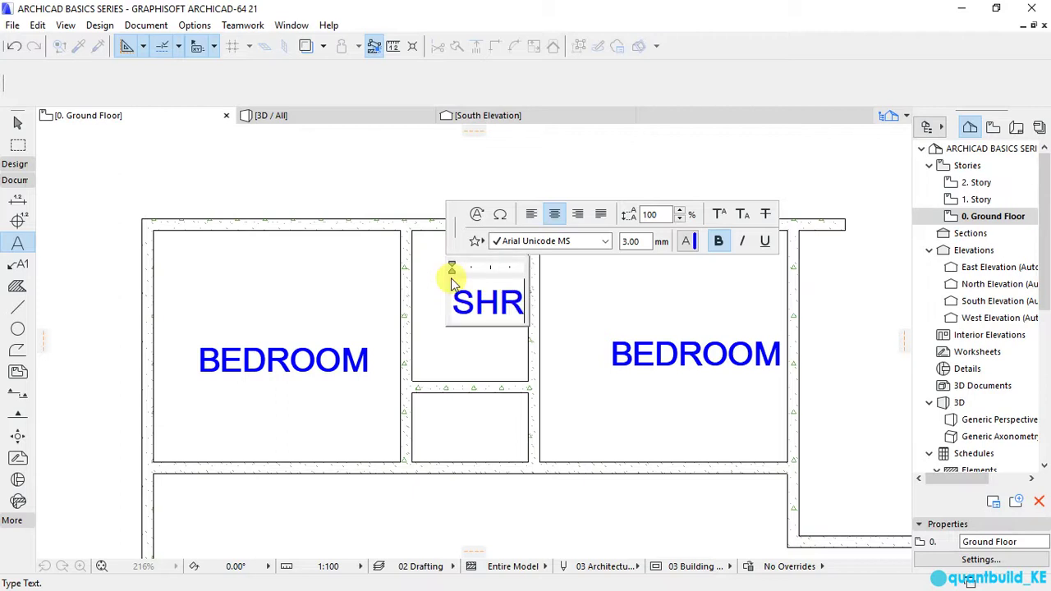
click(460, 333)
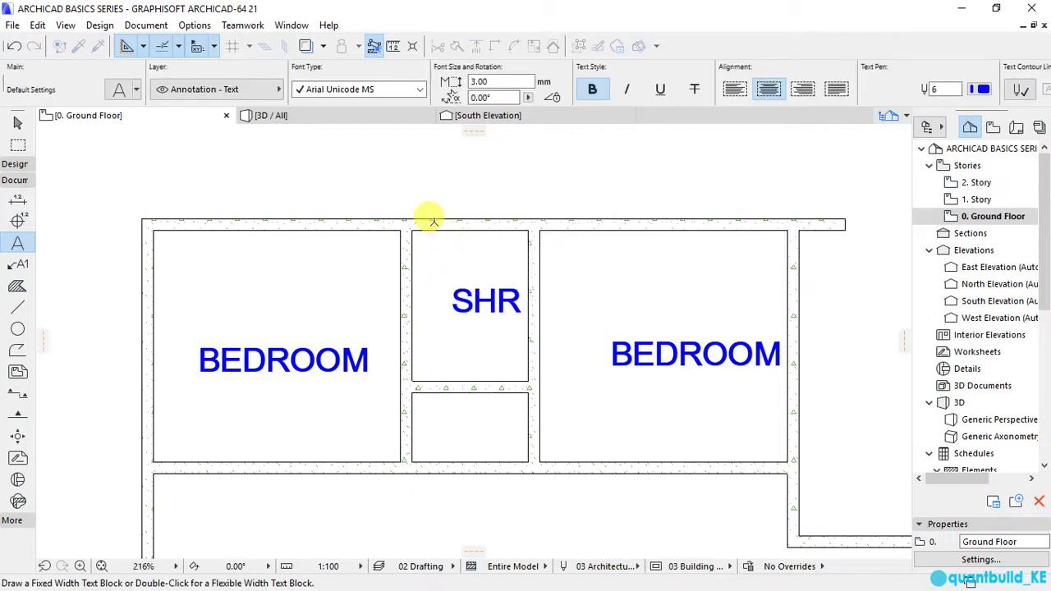
scroll(429, 218, down, 7)
scroll(427, 267, up, 2)
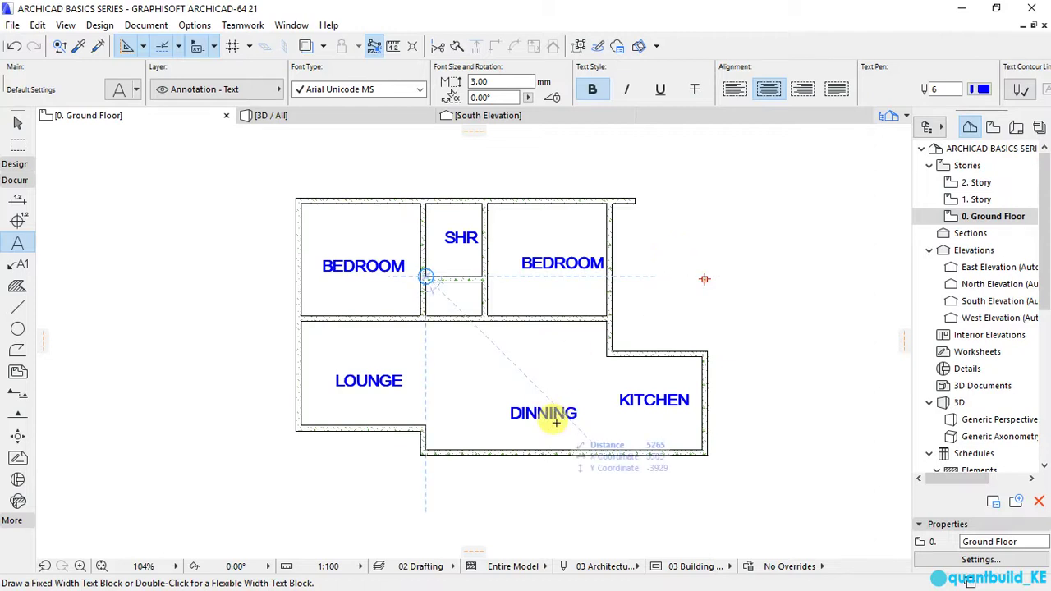
Turn off bold on the DINNING label and make it italic and underlined.
scroll(556, 422, up, 1)
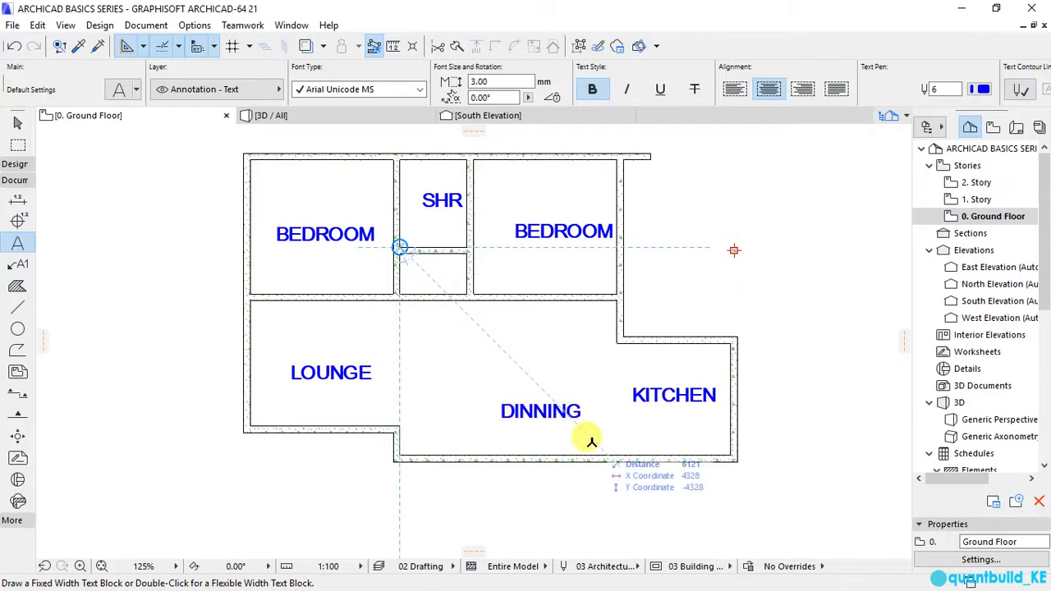
click(546, 415)
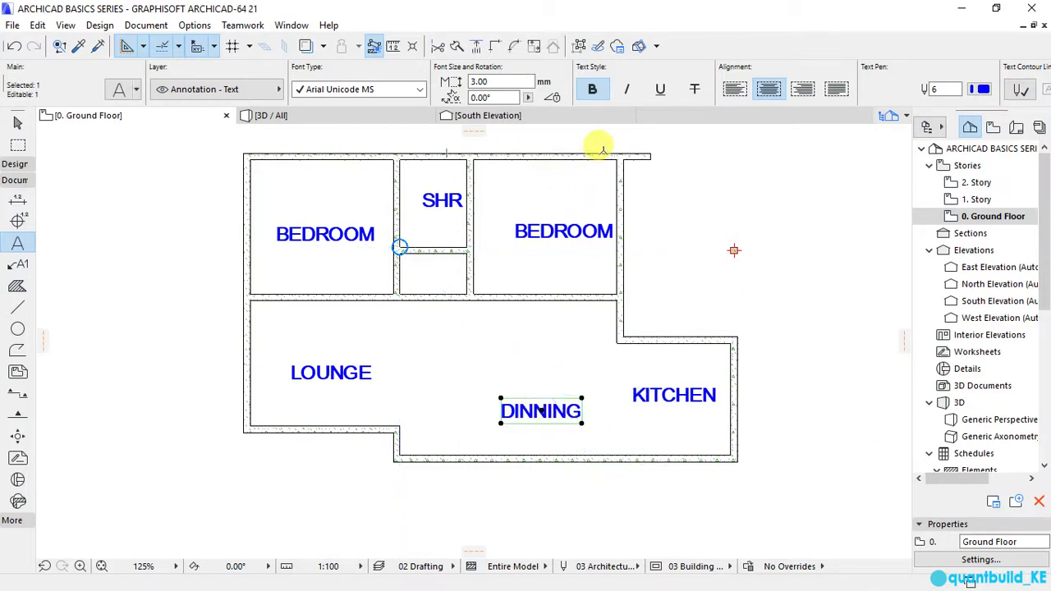
click(592, 91)
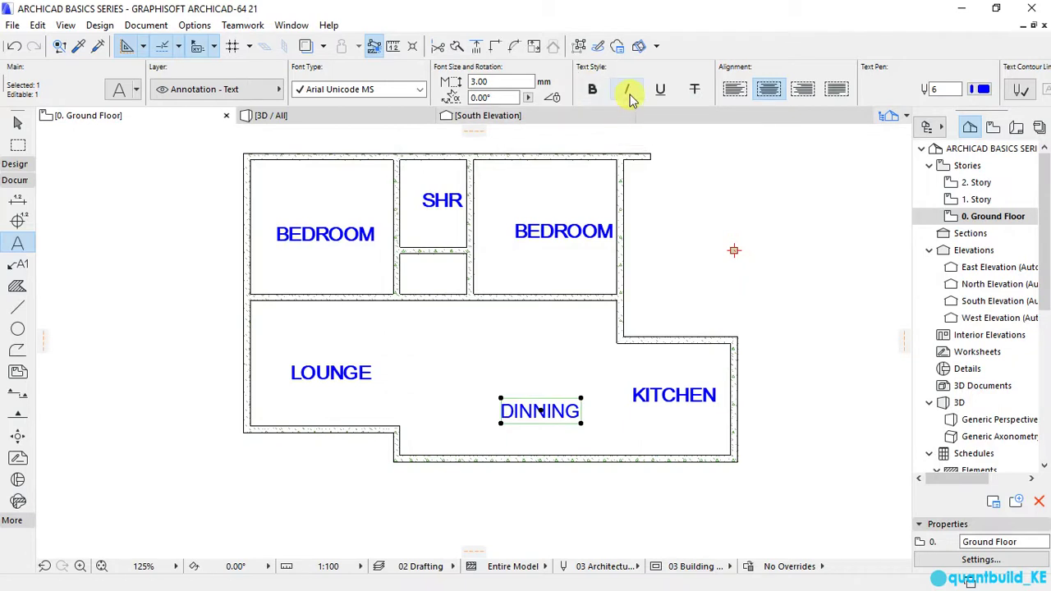
click(627, 94)
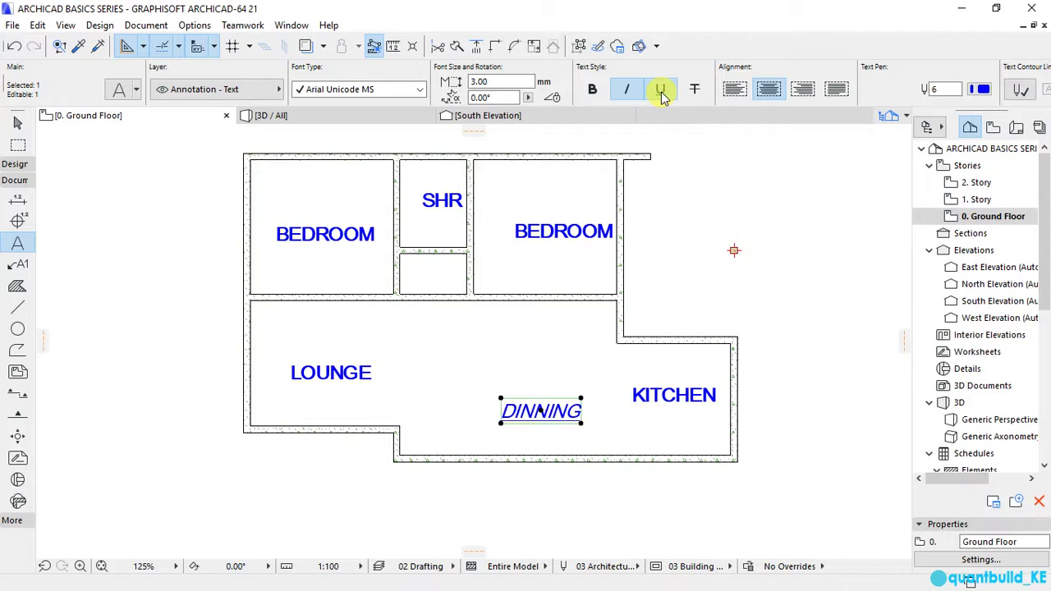
click(661, 92)
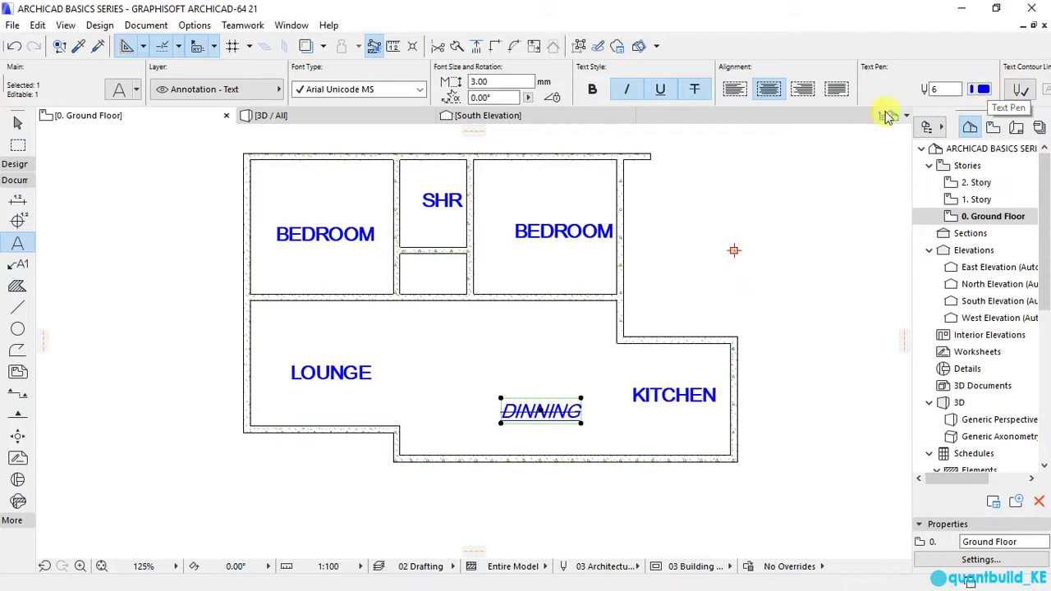
After trying red, orange and blue pens, give the DINNING label a green text pen.
click(982, 89)
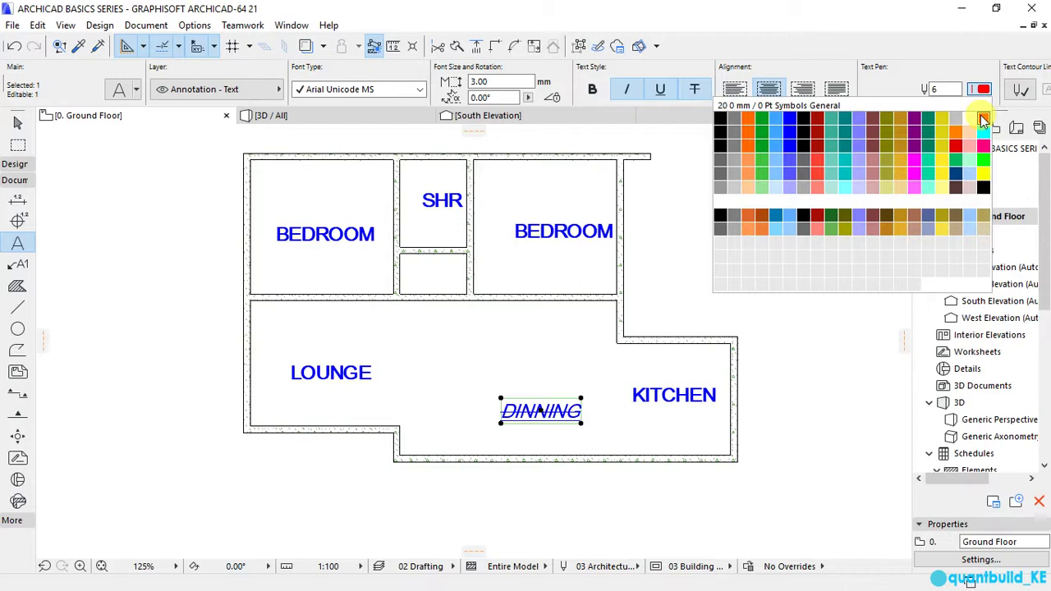
click(983, 121)
click(979, 90)
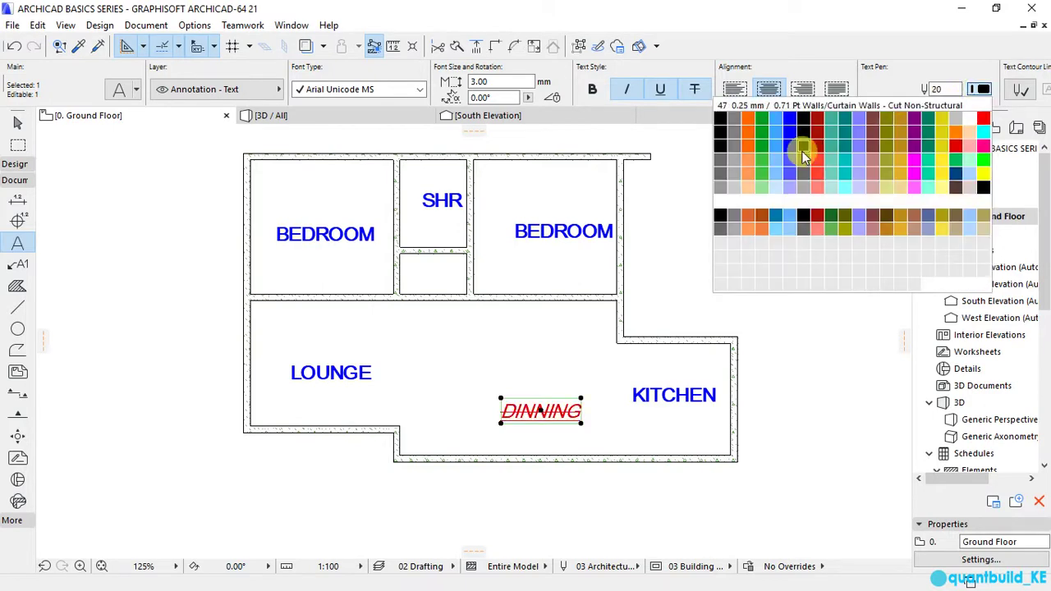
click(761, 146)
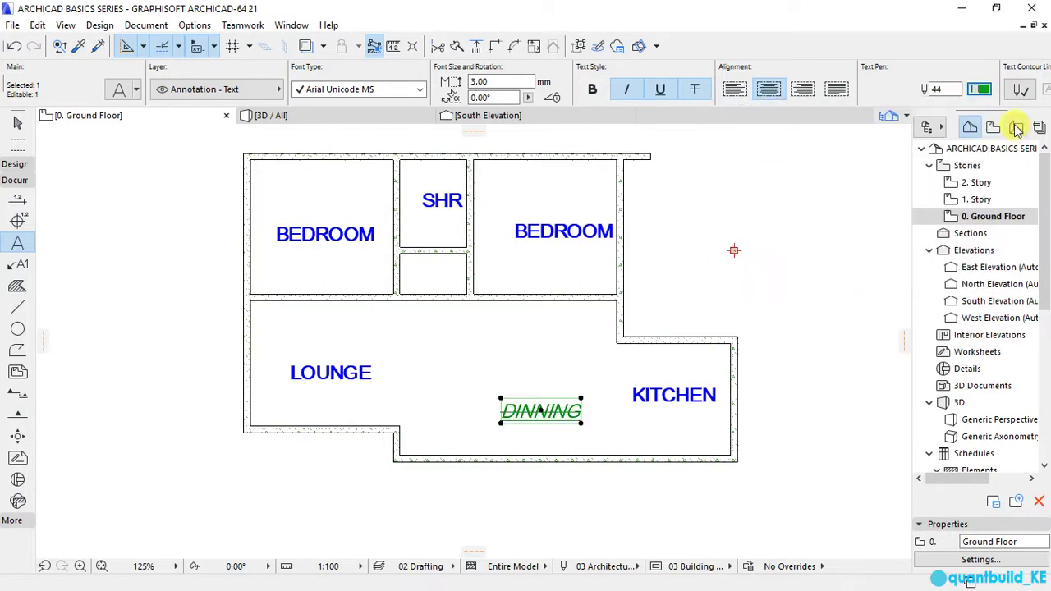
click(979, 90)
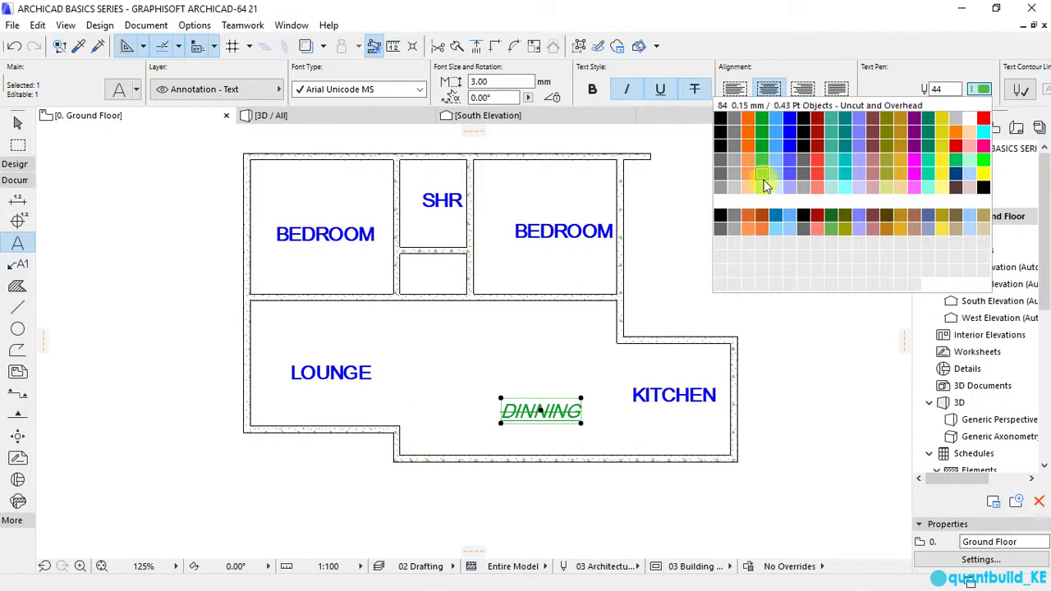
click(747, 121)
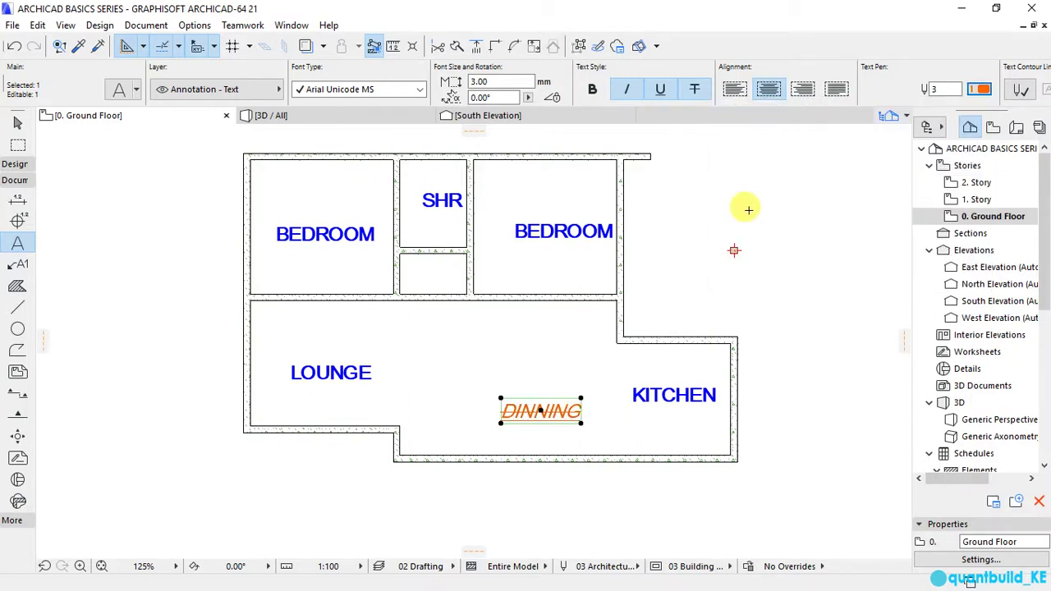
click(979, 90)
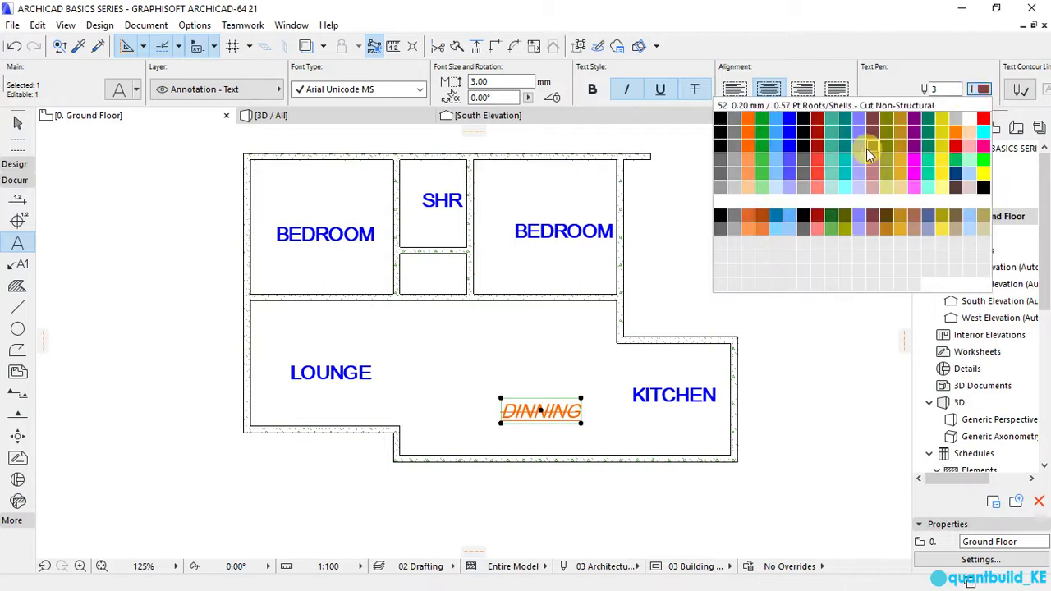
click(790, 120)
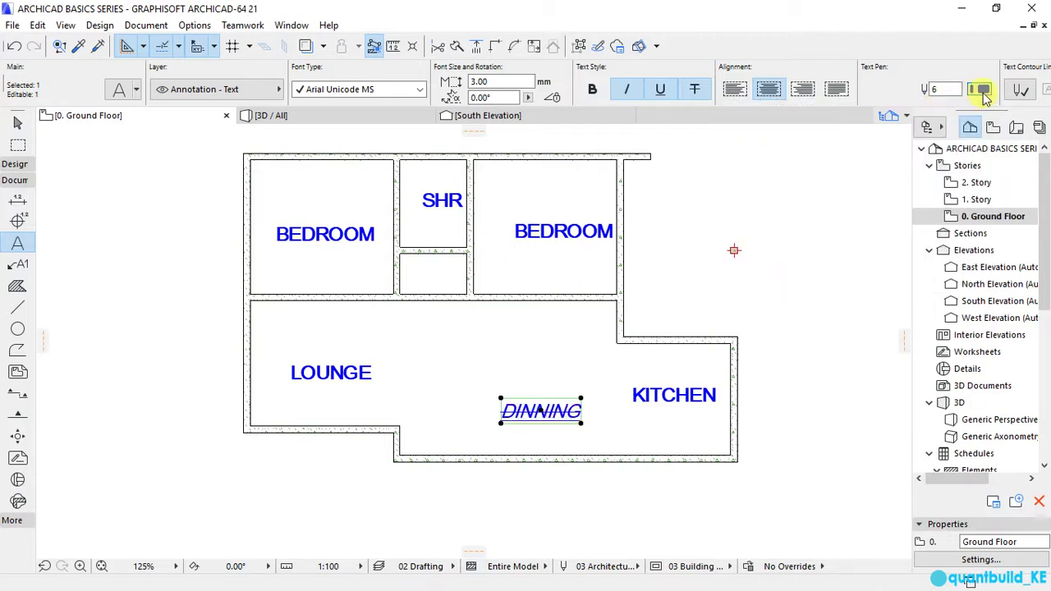
click(979, 89)
click(772, 124)
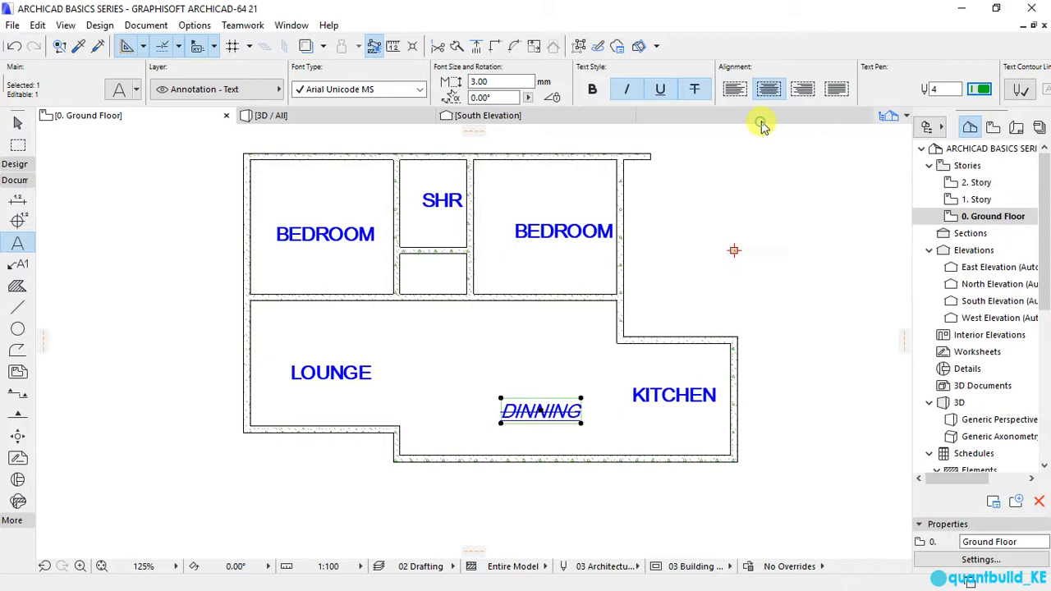
key(Escape)
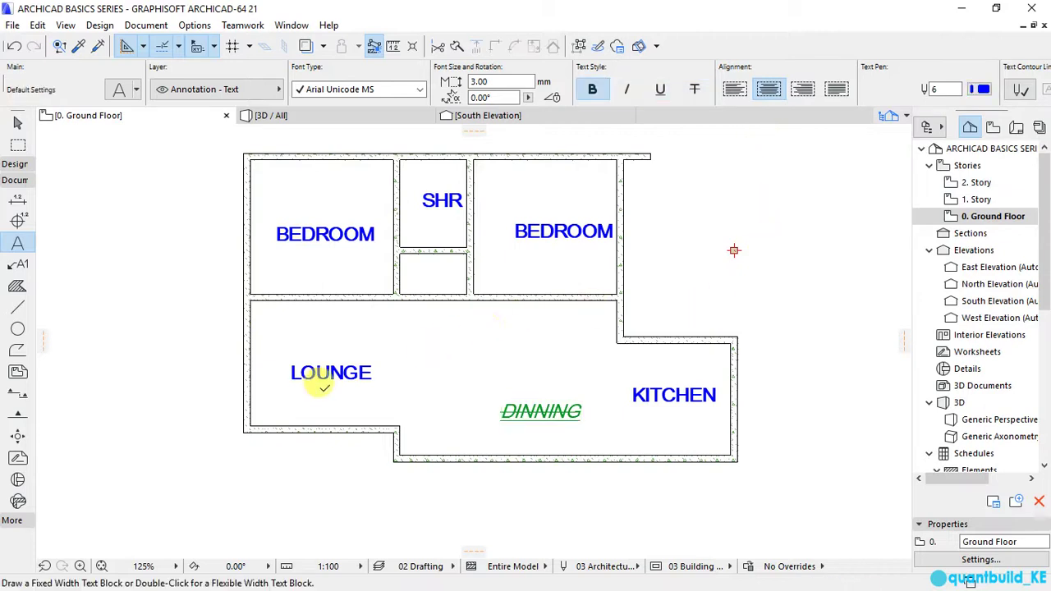
Drag the LOUNGE label slightly up and to the right within the lounge area.
click(310, 374)
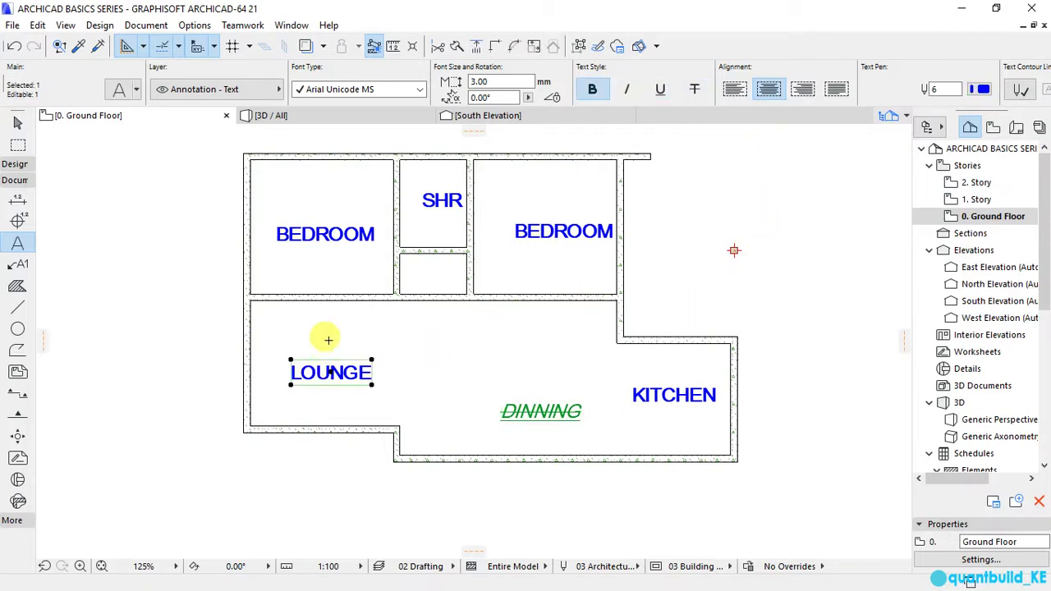
right_click(435, 321)
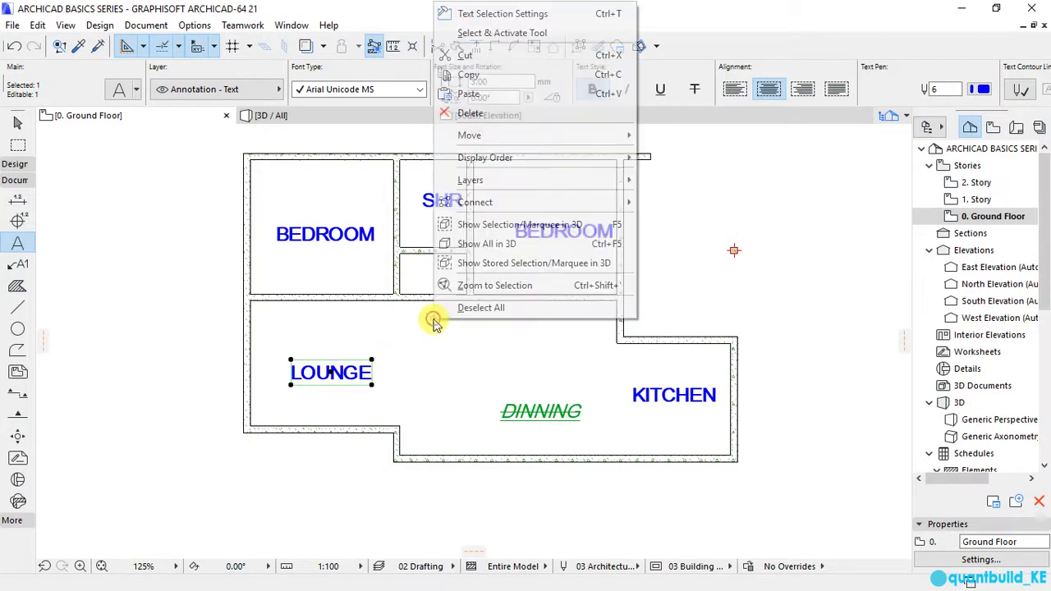
mouse_move(485, 141)
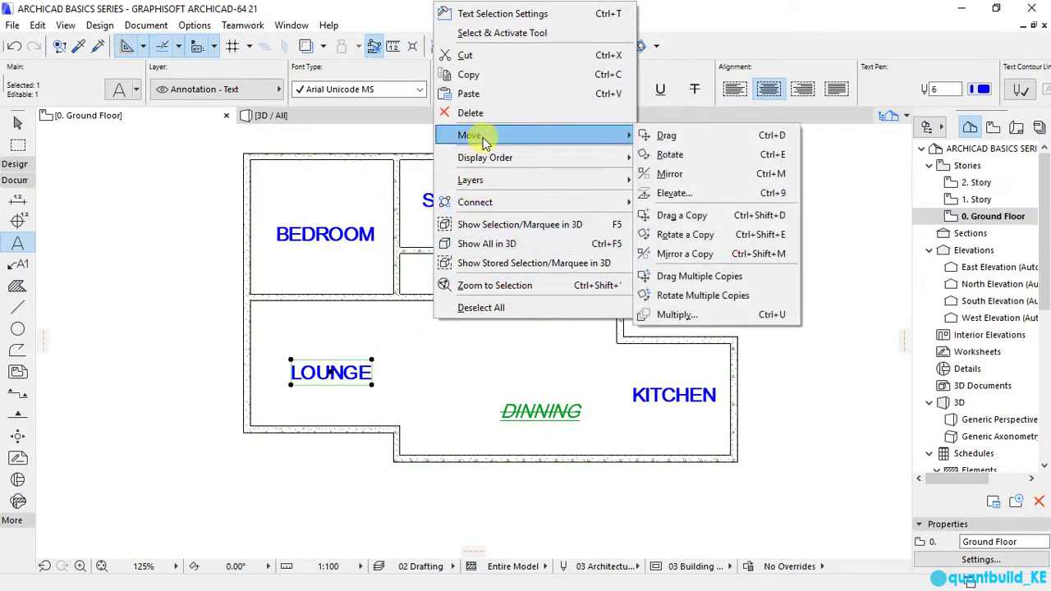
click(666, 135)
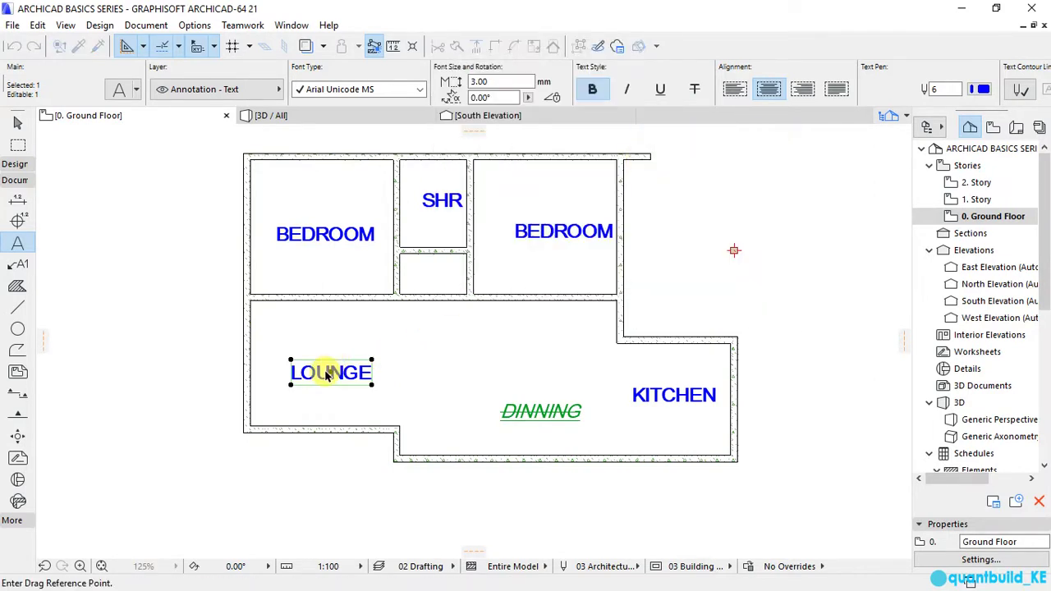
click(327, 372)
click(334, 360)
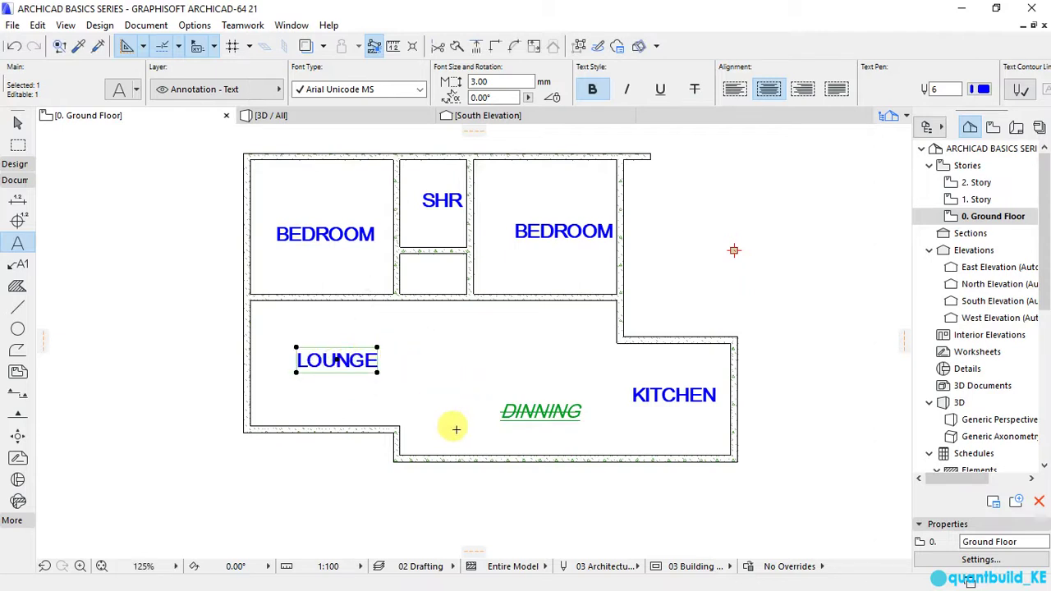
scroll(511, 486, down, 3)
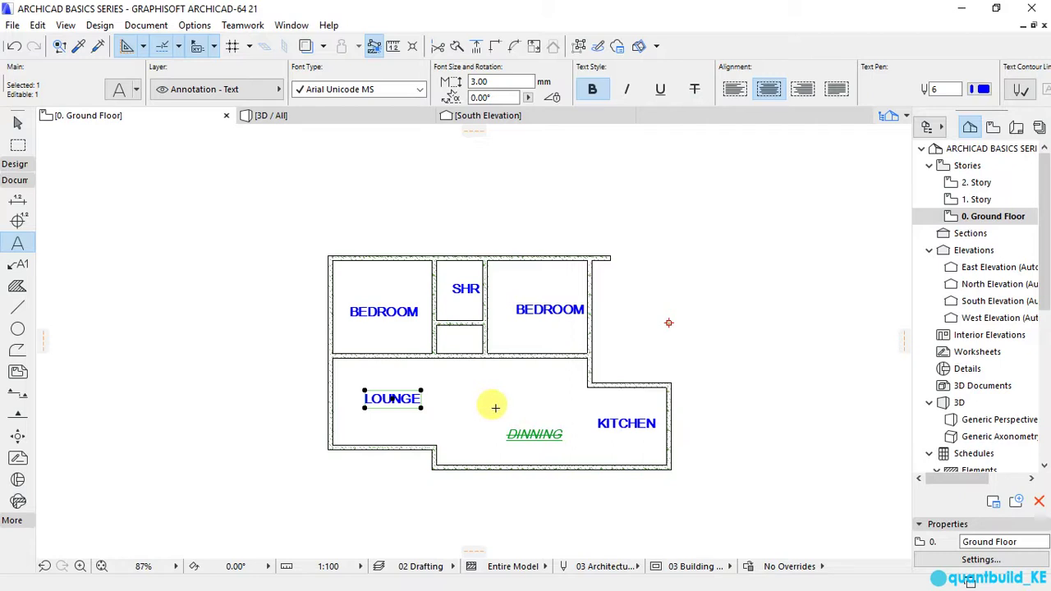
scroll(493, 410, up, 1)
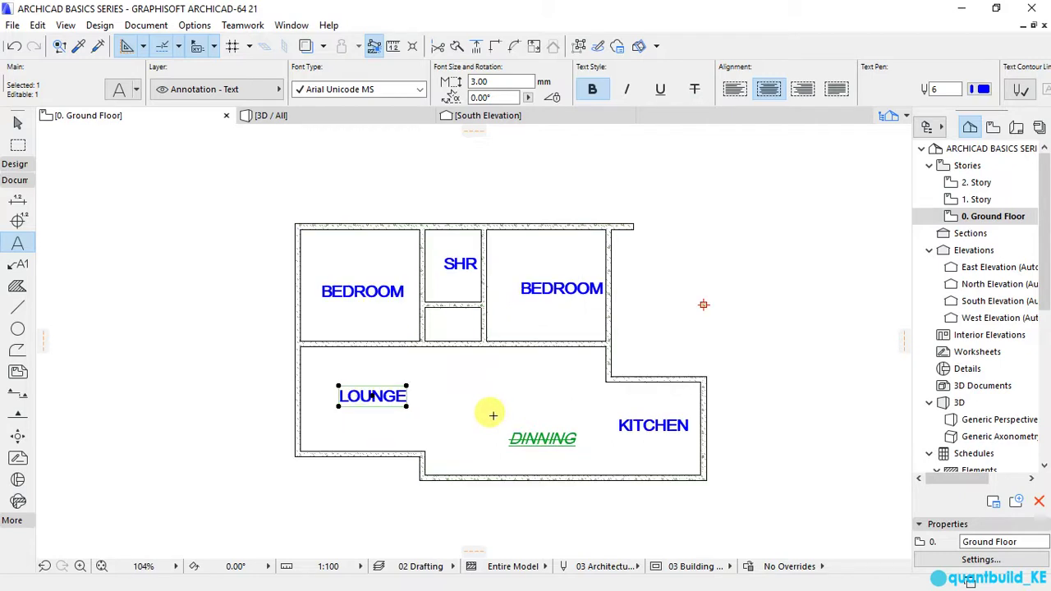